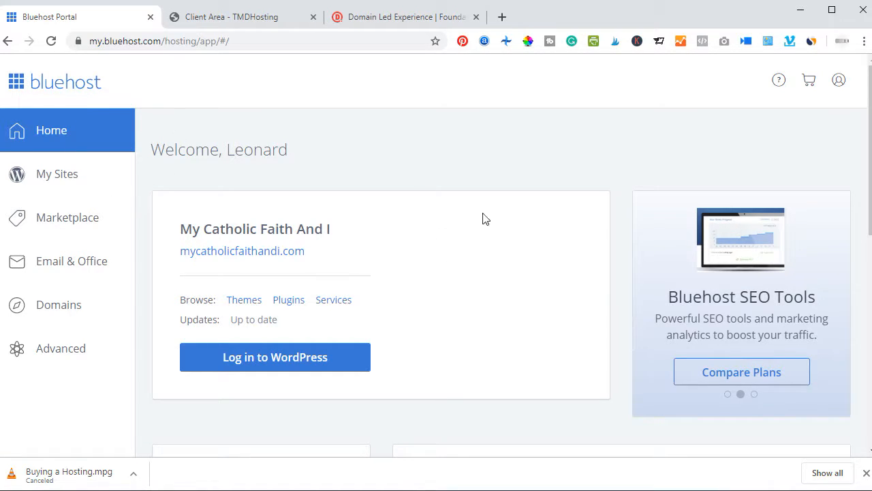
- Look over the Bluehost home dashboard and open the list of WordPress sites
{"action": "scroll", "coordinate": [450, 231], "scroll_direction": "down", "scroll_amount": 4}
{"action": "scroll", "coordinate": [386, 361], "scroll_direction": "down", "scroll_amount": 3}
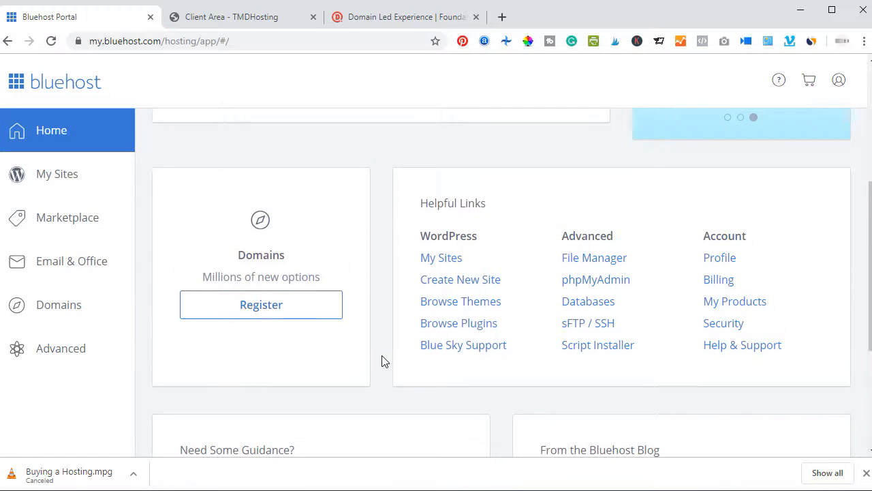
{"action": "scroll", "coordinate": [347, 319], "scroll_direction": "up", "scroll_amount": 7}
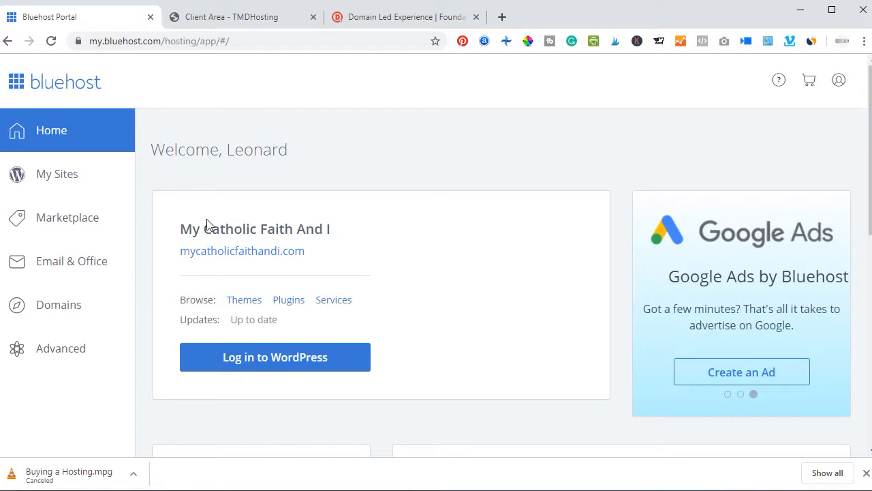
{"action": "left_click", "coordinate": [72, 177]}
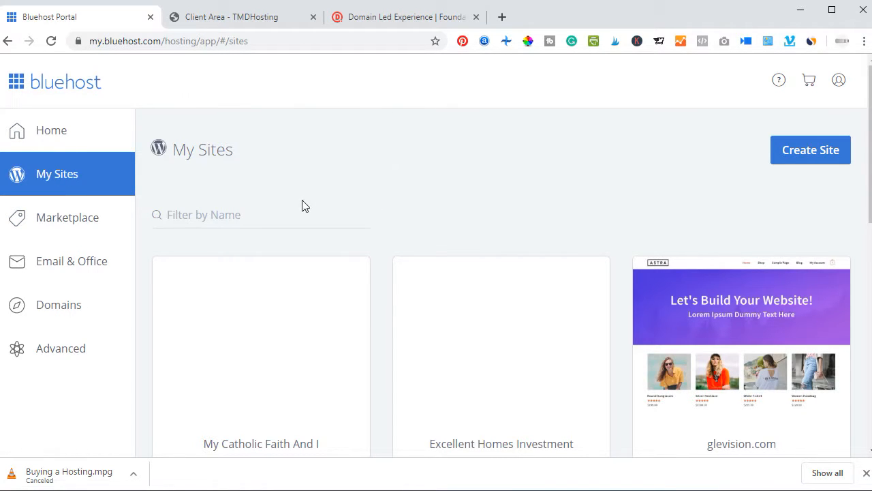
- Look through the account's domain list and open the Assign Domain form
{"action": "left_click", "coordinate": [60, 312]}
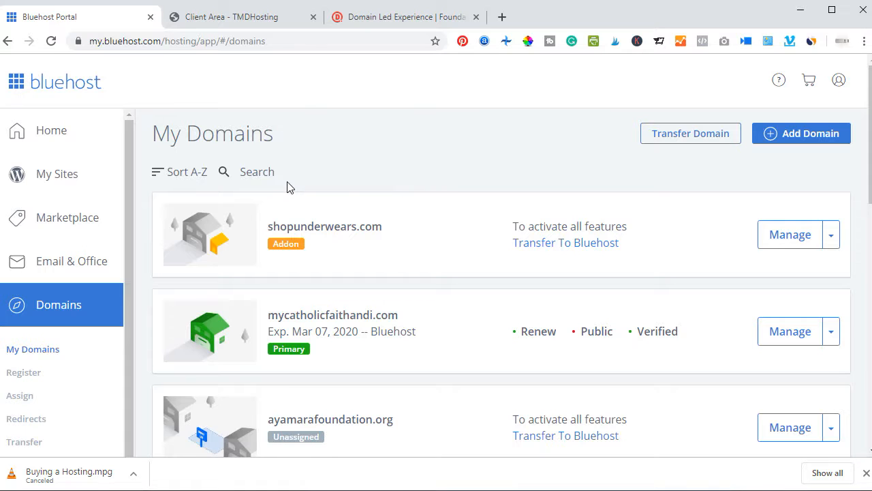
{"action": "scroll", "coordinate": [287, 187], "scroll_direction": "down", "scroll_amount": 4}
{"action": "scroll", "coordinate": [287, 187], "scroll_direction": "up", "scroll_amount": 4}
{"action": "scroll", "coordinate": [459, 345], "scroll_direction": "down", "scroll_amount": 5}
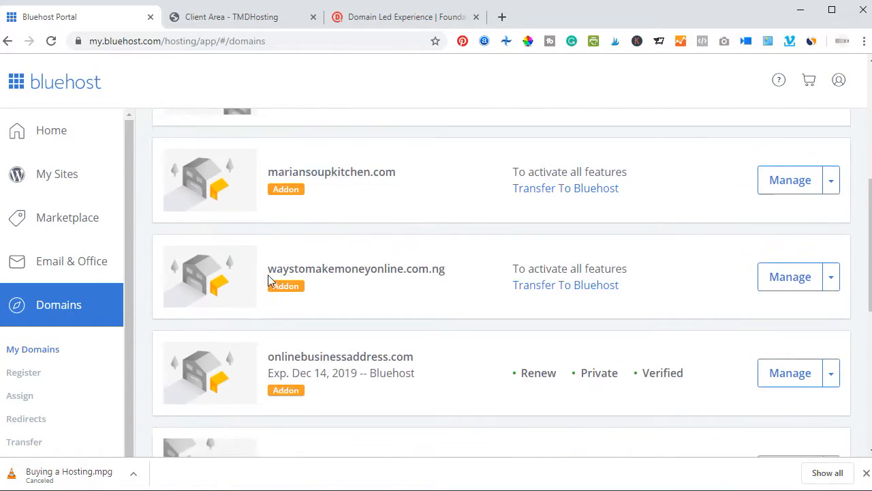
{"action": "scroll", "coordinate": [269, 279], "scroll_direction": "up", "scroll_amount": 4}
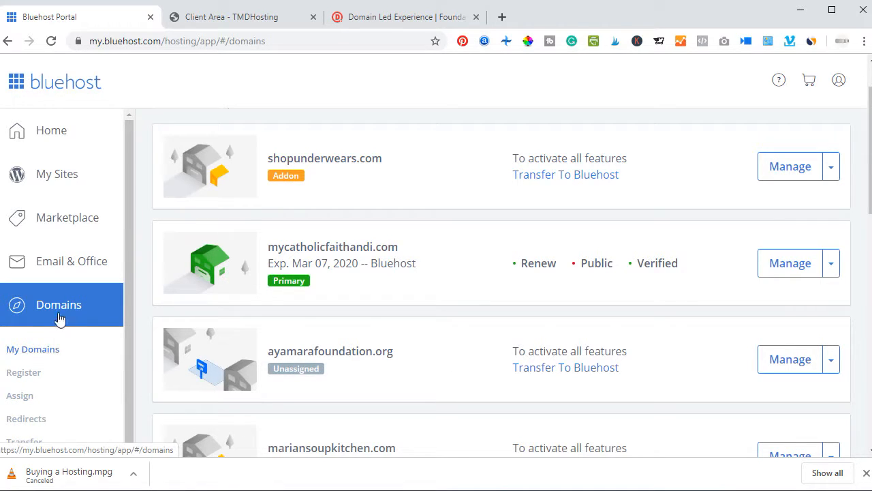
{"action": "left_click", "coordinate": [21, 395]}
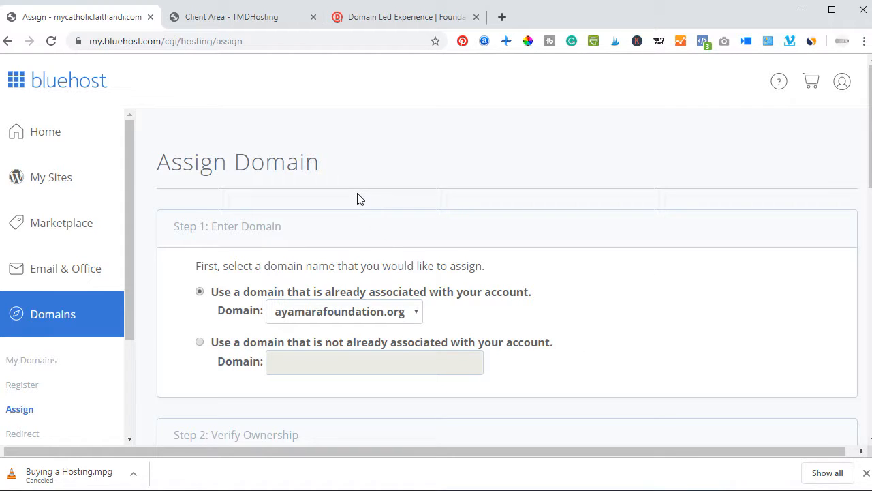
- Switch to Domain.com and review the domain settings and information in the glevision.com summary
{"action": "left_click", "coordinate": [391, 19]}
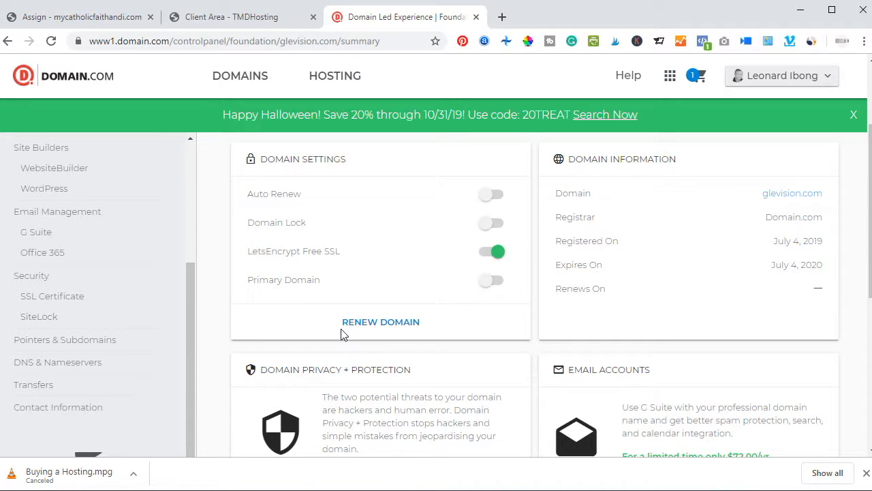
{"action": "scroll", "coordinate": [237, 329], "scroll_direction": "up", "scroll_amount": 2}
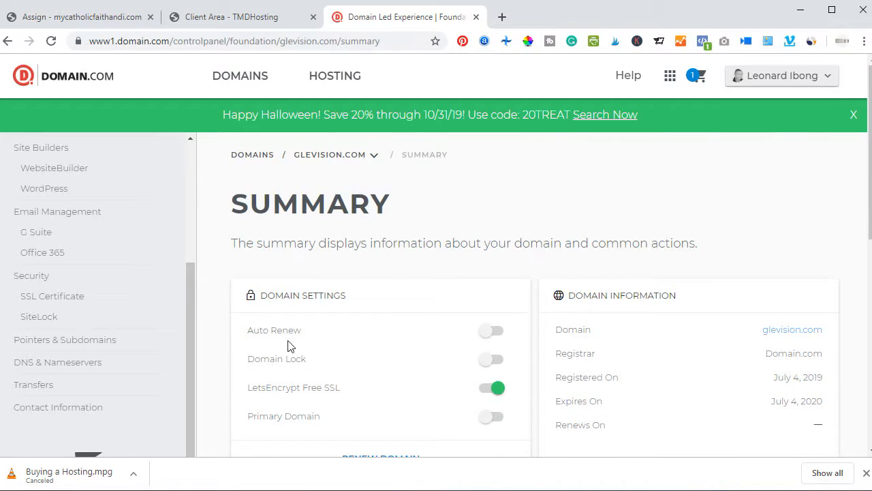
{"action": "scroll", "coordinate": [246, 340], "scroll_direction": "down", "scroll_amount": 2}
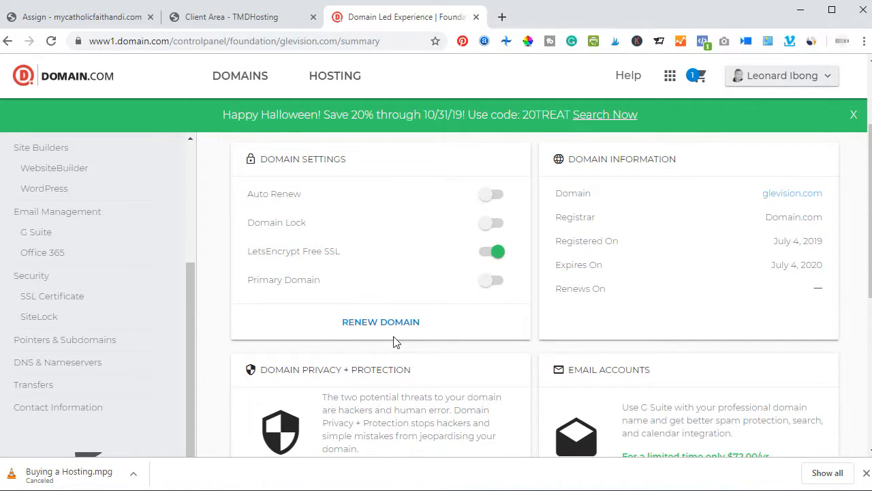
- Switch back to Bluehost and choose to assign a domain that is not already associated with the account
{"action": "left_click", "coordinate": [87, 25]}
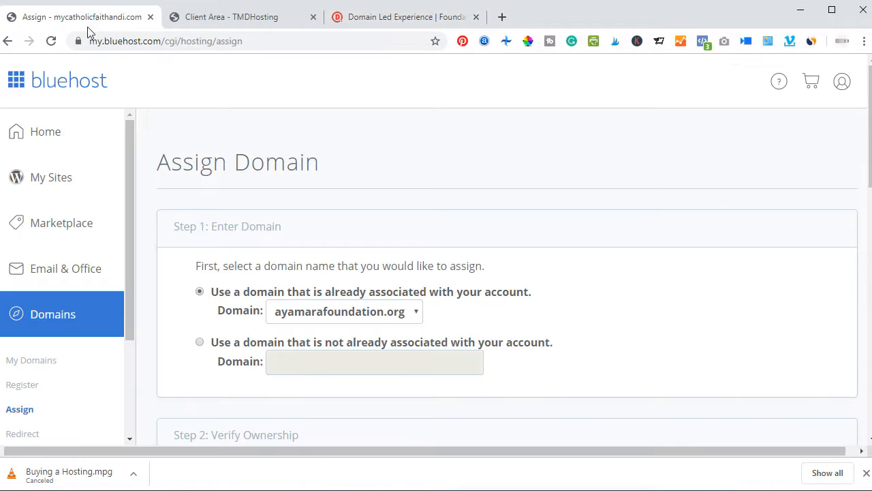
{"action": "left_click", "coordinate": [200, 343]}
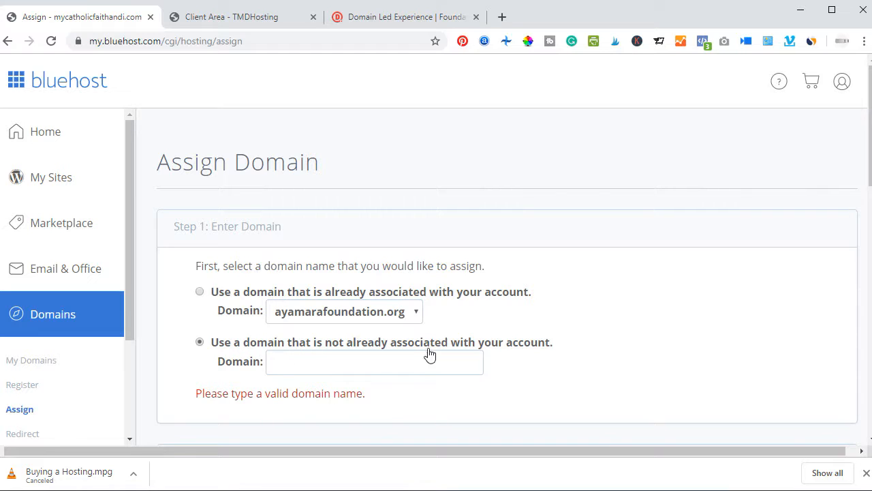
{"action": "scroll", "coordinate": [497, 351], "scroll_direction": "down", "scroll_amount": 3}
{"action": "scroll", "coordinate": [385, 355], "scroll_direction": "up", "scroll_amount": 2}
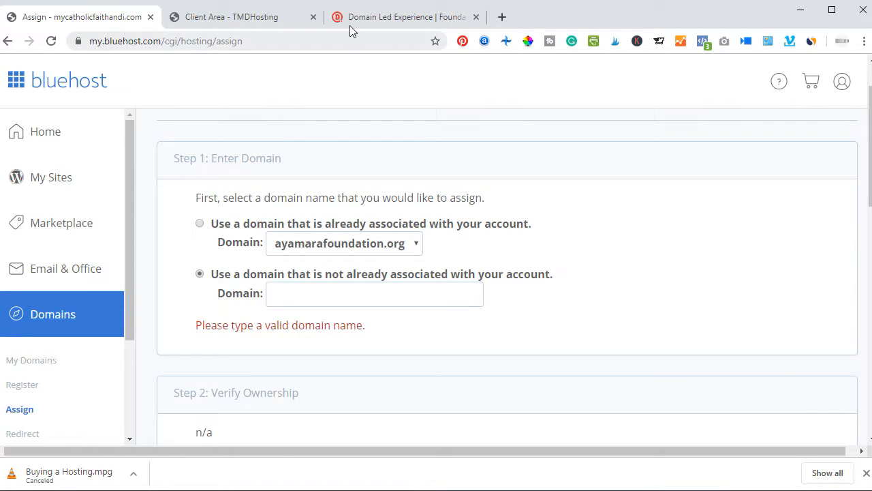
- Switch to Domain.com and view the nameservers of glevision.com in its DNS & Nameservers settings
{"action": "left_click", "coordinate": [370, 17]}
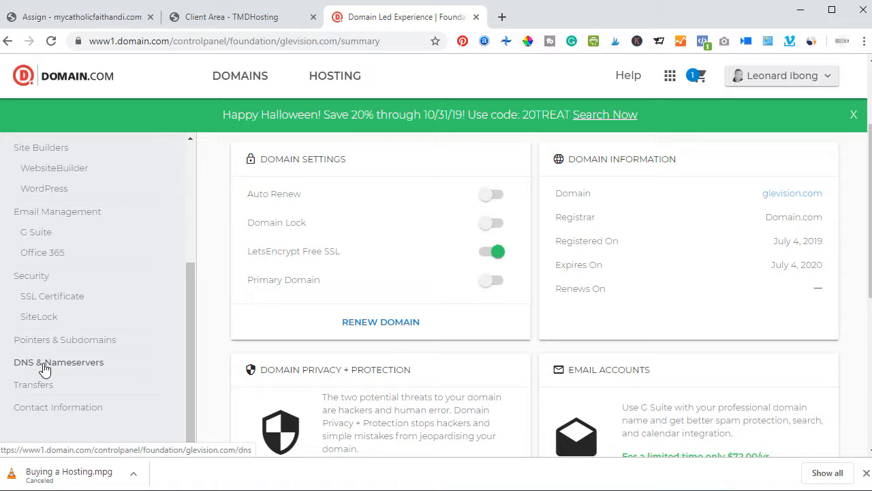
{"action": "left_click", "coordinate": [68, 369]}
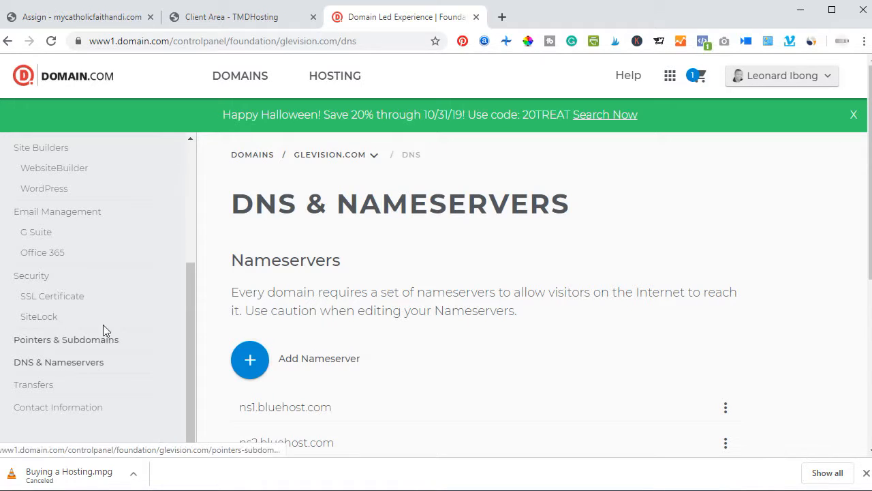
{"action": "scroll", "coordinate": [460, 317], "scroll_direction": "down", "scroll_amount": 1}
{"action": "scroll", "coordinate": [460, 317], "scroll_direction": "down", "scroll_amount": 2}
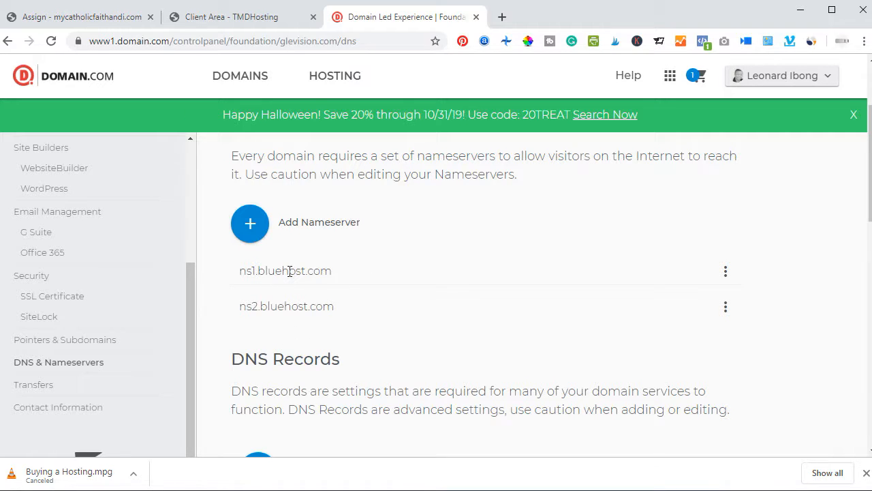
- View the form for adding a nameserver and the options of ns2.bluehost.com, leaving both without changes
{"action": "left_click", "coordinate": [250, 225]}
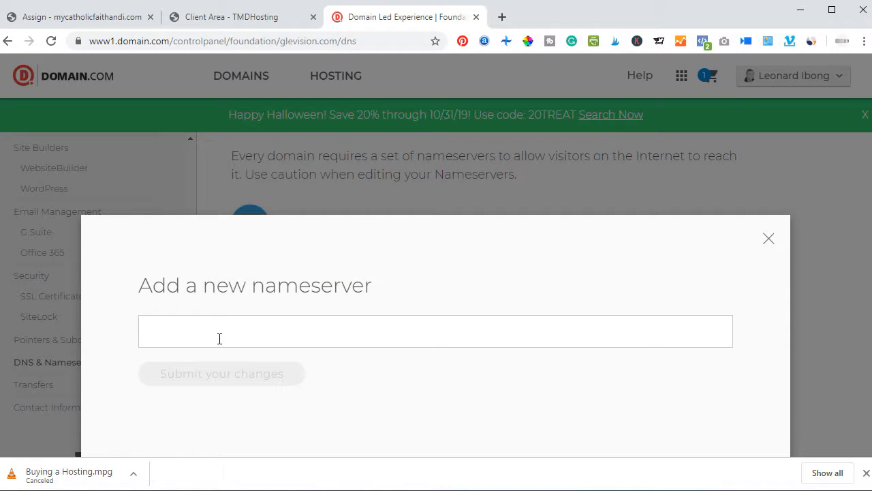
{"action": "left_click", "coordinate": [768, 238]}
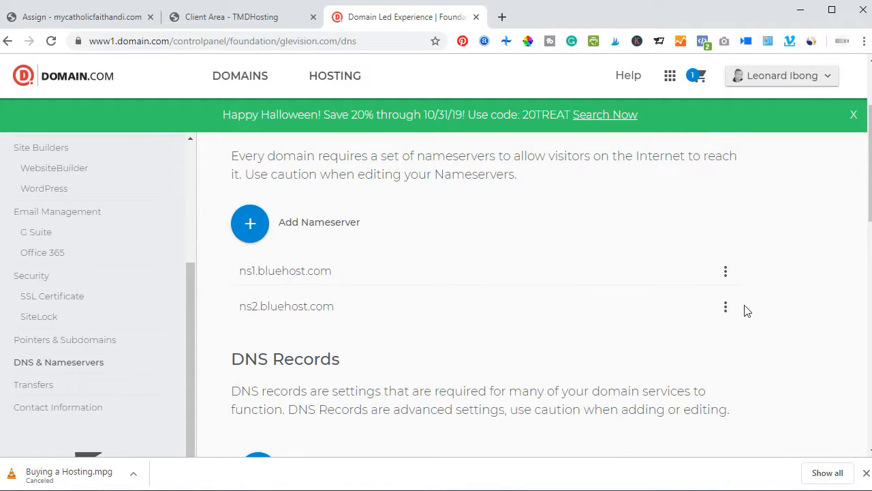
{"action": "left_click", "coordinate": [726, 309]}
{"action": "left_click", "coordinate": [698, 377]}
{"action": "scroll", "coordinate": [287, 302], "scroll_direction": "up", "scroll_amount": 1}
{"action": "scroll", "coordinate": [287, 302], "scroll_direction": "up", "scroll_amount": 2}
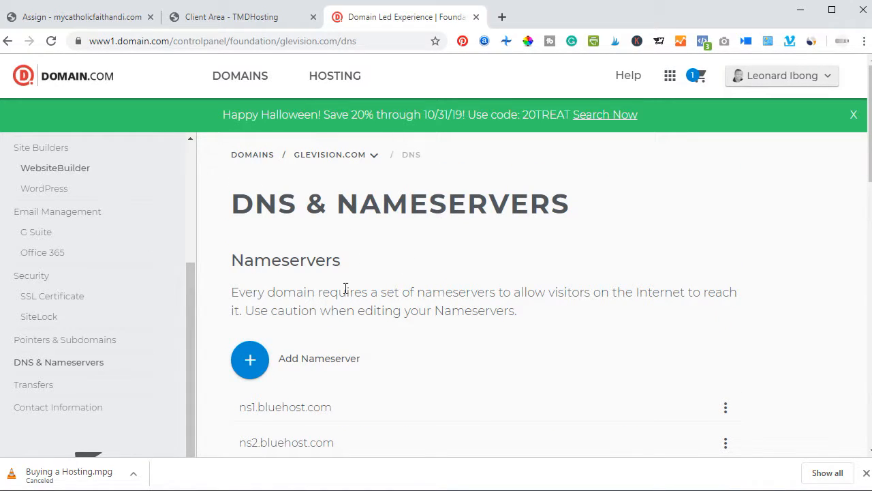
- Return to Bluehost and review the Assign Domain form's domain entry, ownership, addon versus parked, and directory sections
{"action": "left_click", "coordinate": [108, 20]}
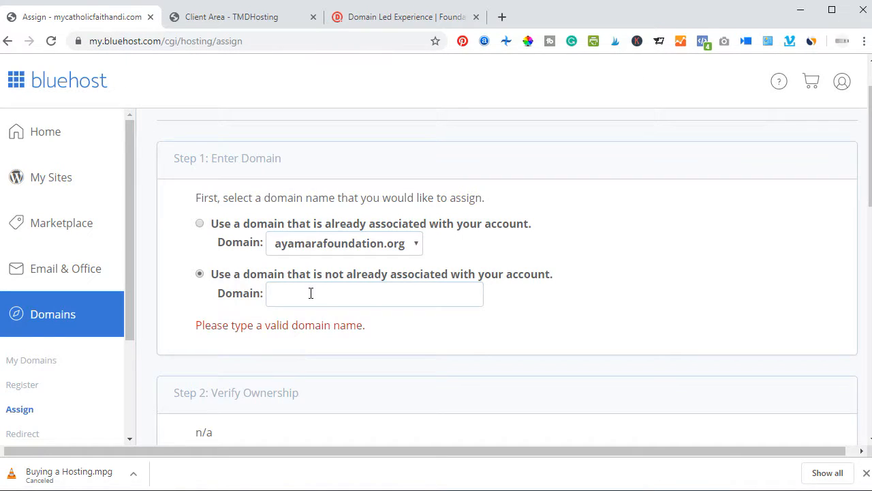
{"action": "scroll", "coordinate": [310, 298], "scroll_direction": "down", "scroll_amount": 1}
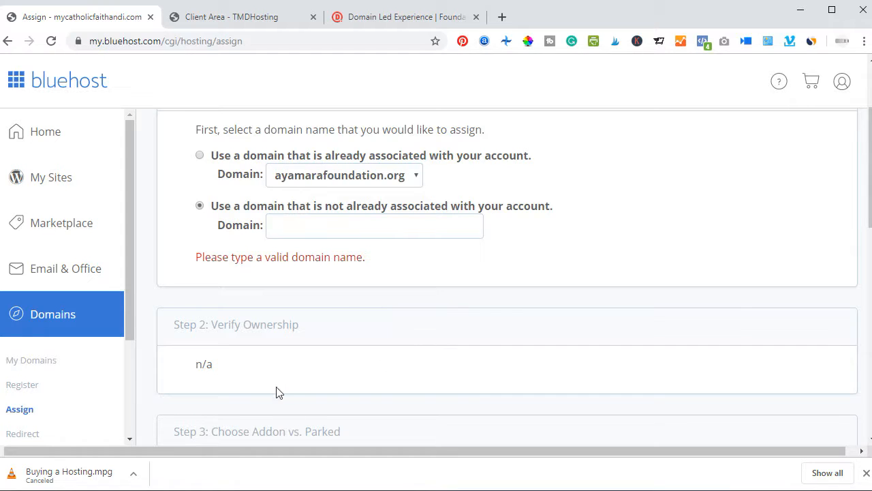
{"action": "scroll", "coordinate": [314, 361], "scroll_direction": "down", "scroll_amount": 4}
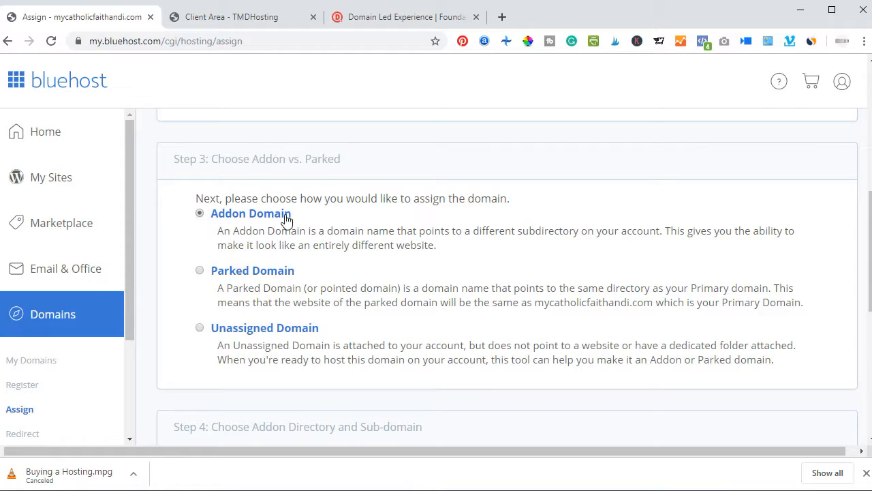
{"action": "scroll", "coordinate": [529, 261], "scroll_direction": "down", "scroll_amount": 4}
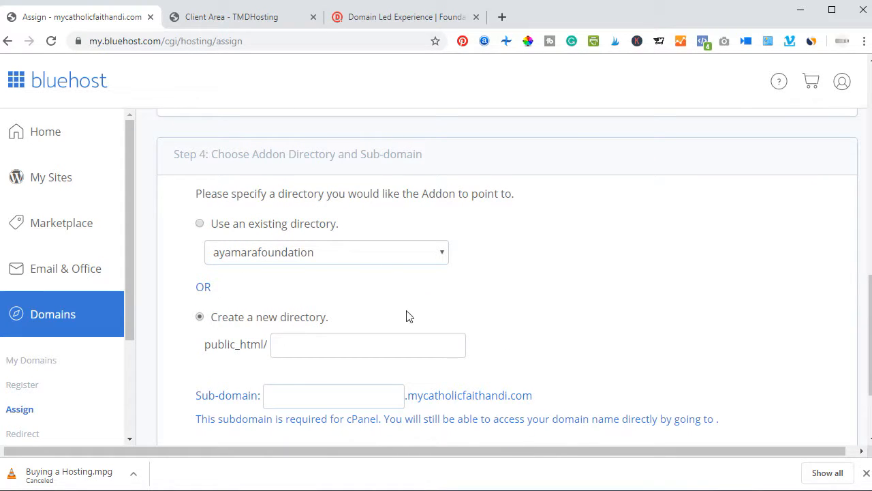
{"action": "scroll", "coordinate": [248, 332], "scroll_direction": "down", "scroll_amount": 1}
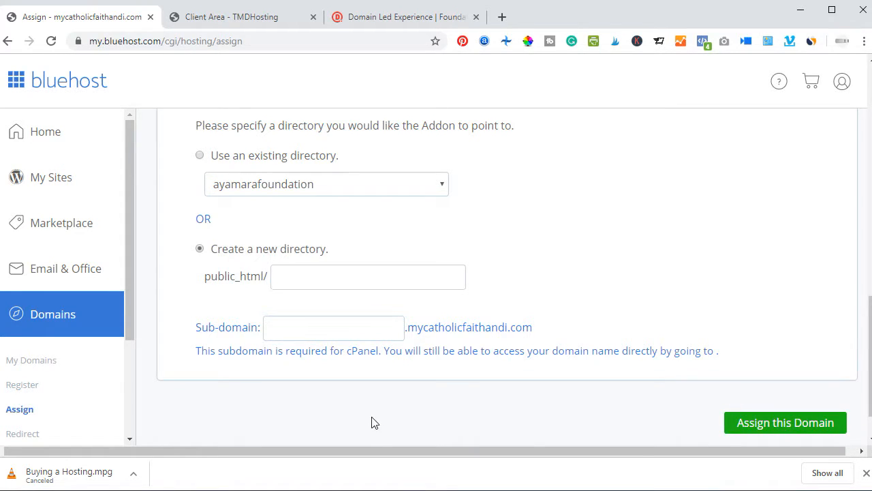
{"action": "scroll", "coordinate": [364, 394], "scroll_direction": "up", "scroll_amount": 5}
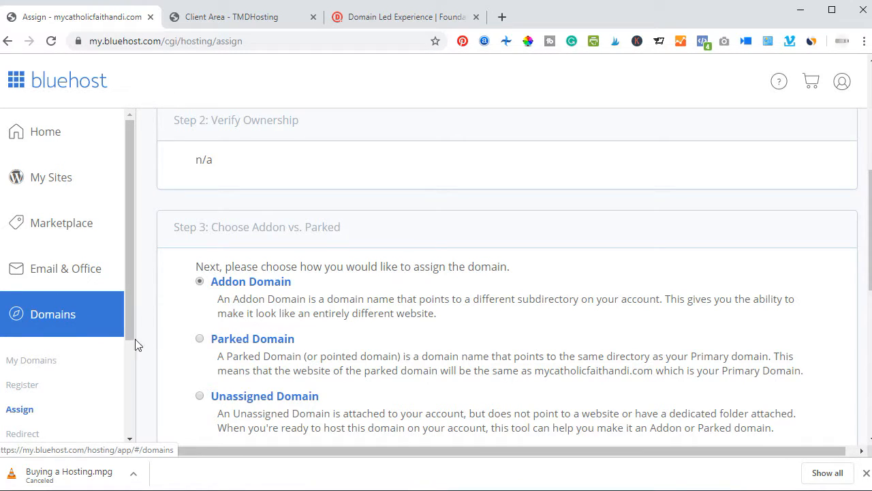
{"action": "scroll", "coordinate": [164, 331], "scroll_direction": "up", "scroll_amount": 5}
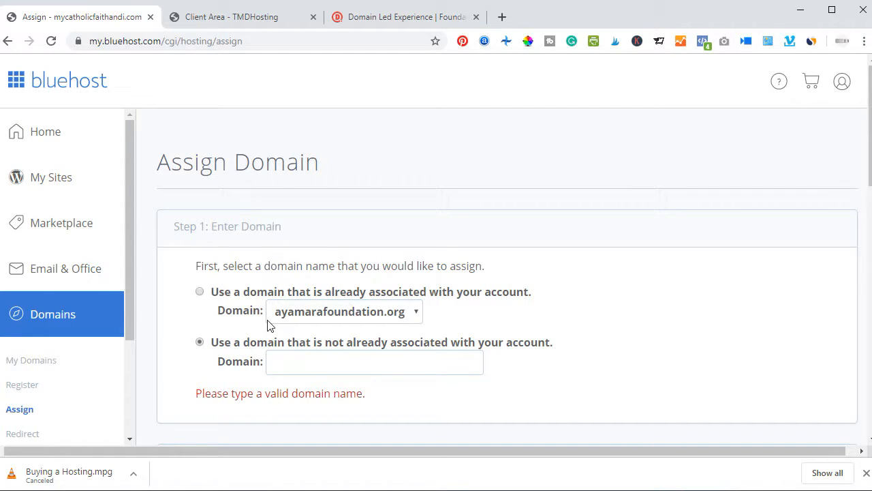
- Start creating a new WordPress site, expand its advanced fields, and continue to domain selection with the prefilled name and tagline
{"action": "left_click", "coordinate": [52, 183]}
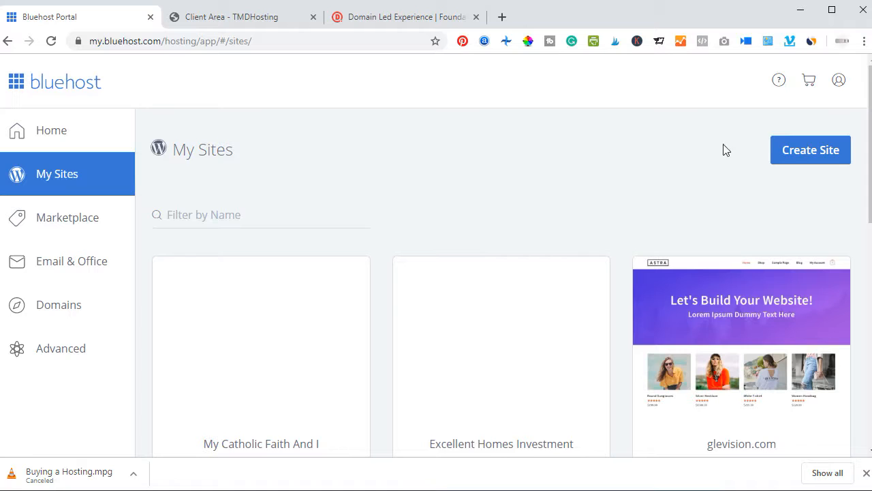
{"action": "left_click", "coordinate": [793, 150]}
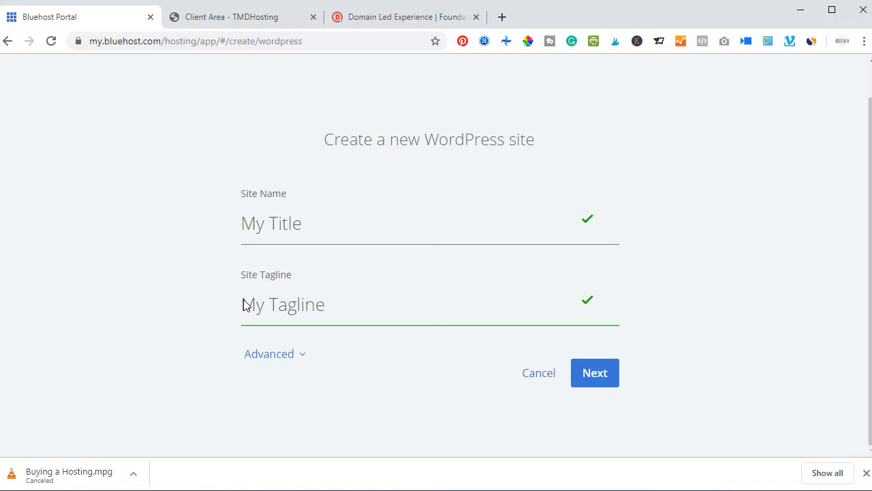
{"action": "left_click", "coordinate": [306, 360]}
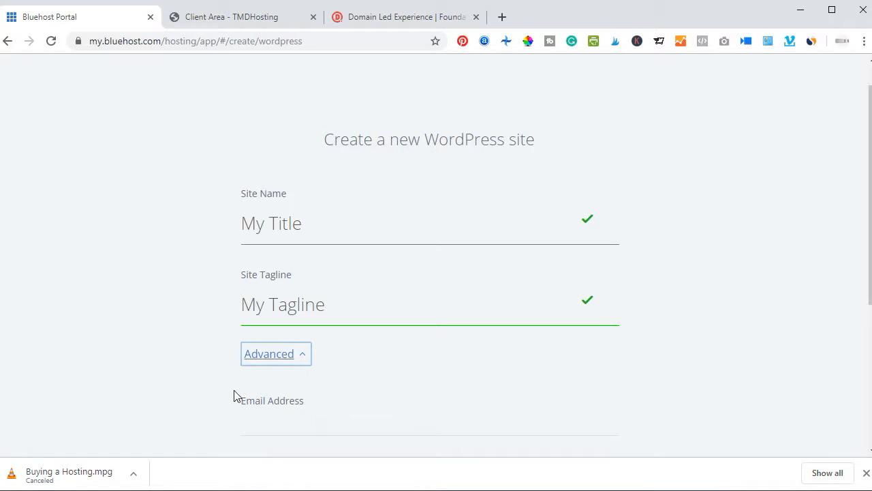
{"action": "scroll", "coordinate": [170, 352], "scroll_direction": "down", "scroll_amount": 2}
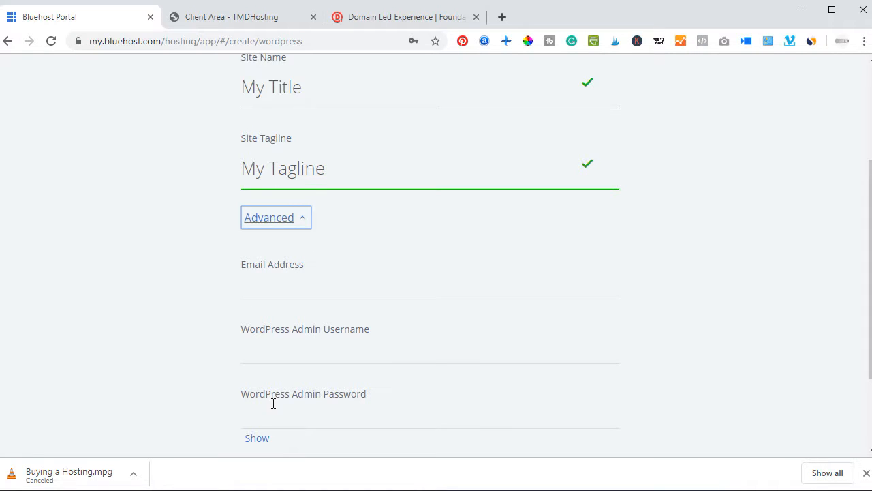
{"action": "scroll", "coordinate": [273, 404], "scroll_direction": "down", "scroll_amount": 1}
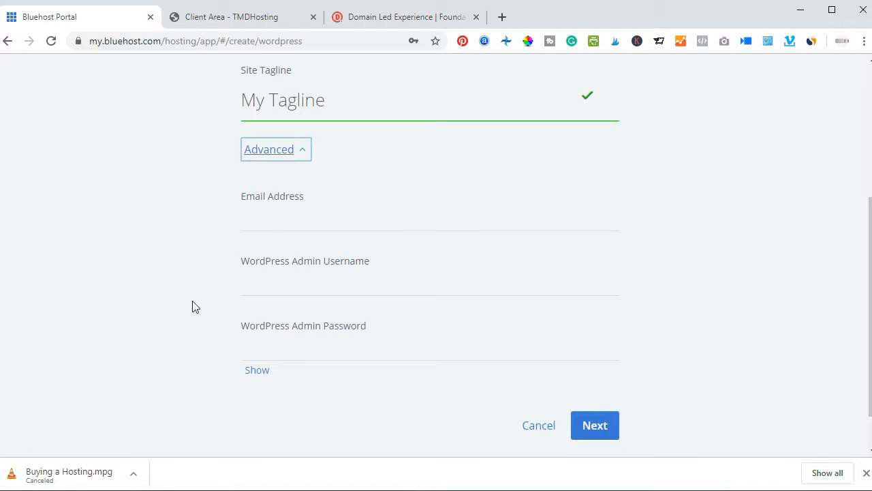
{"action": "left_click", "coordinate": [595, 427]}
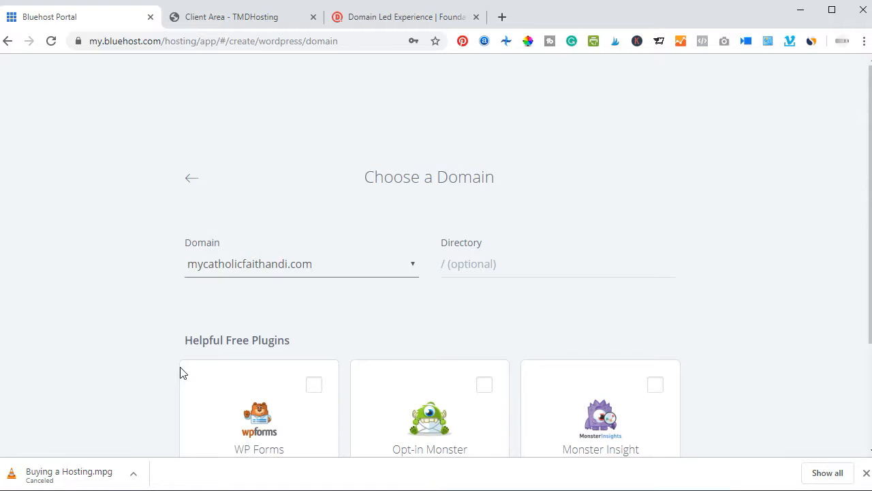
- Choose glevision.com as the new site's domain and look over the optional free plugins
{"action": "left_click", "coordinate": [297, 277]}
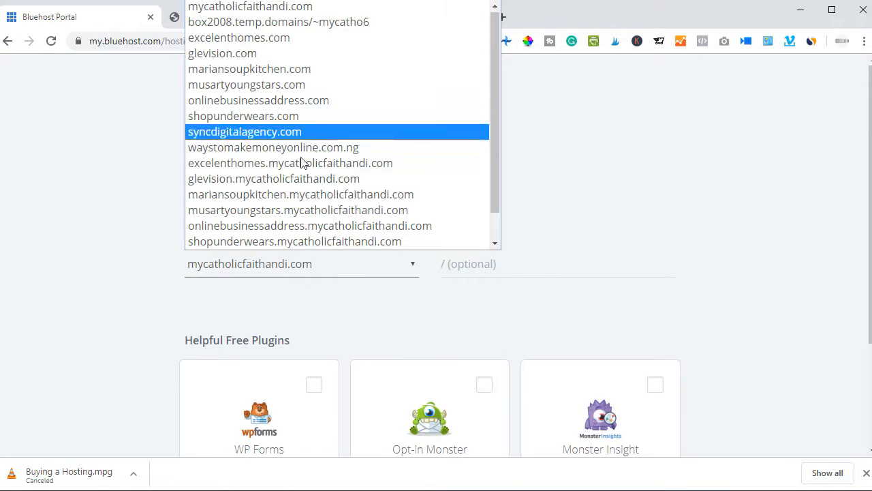
{"action": "left_click", "coordinate": [219, 56]}
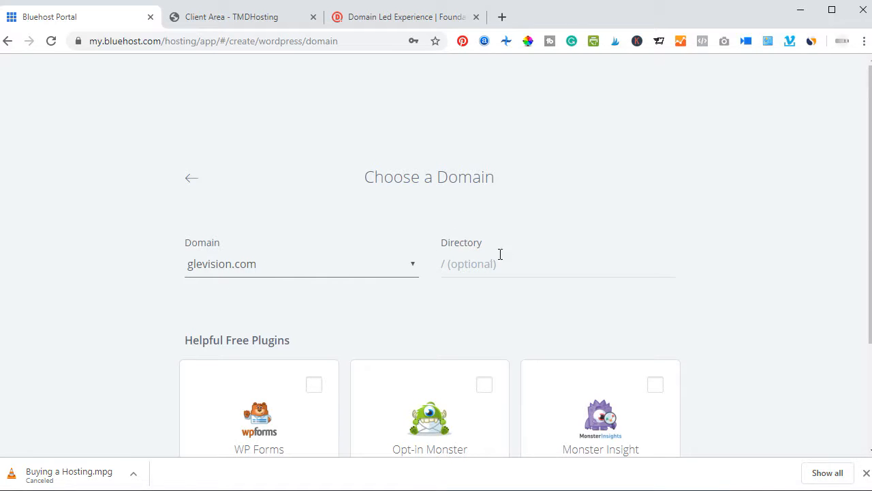
{"action": "scroll", "coordinate": [488, 267], "scroll_direction": "down", "scroll_amount": 3}
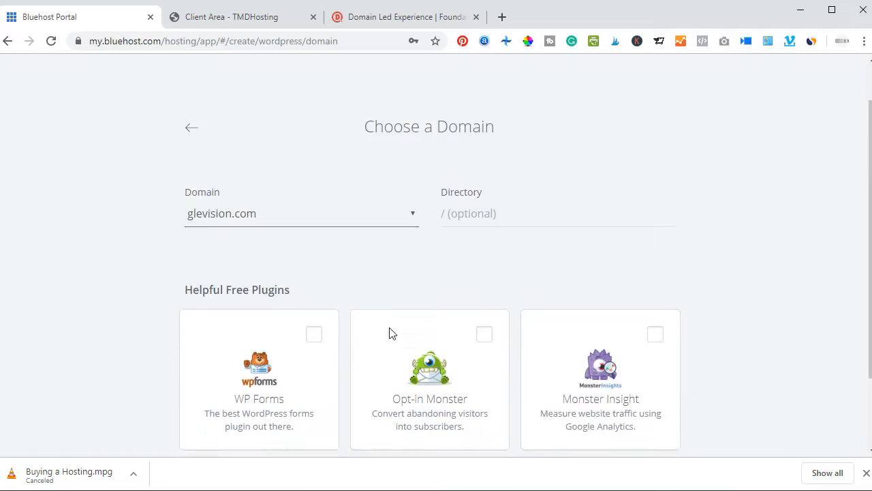
- Select the WP Forms, Opt-in Monster and Monster Insight plugins for the new site and review the domain and plugin choices
{"action": "left_click", "coordinate": [313, 237]}
{"action": "left_click", "coordinate": [482, 240]}
{"action": "left_click", "coordinate": [652, 243]}
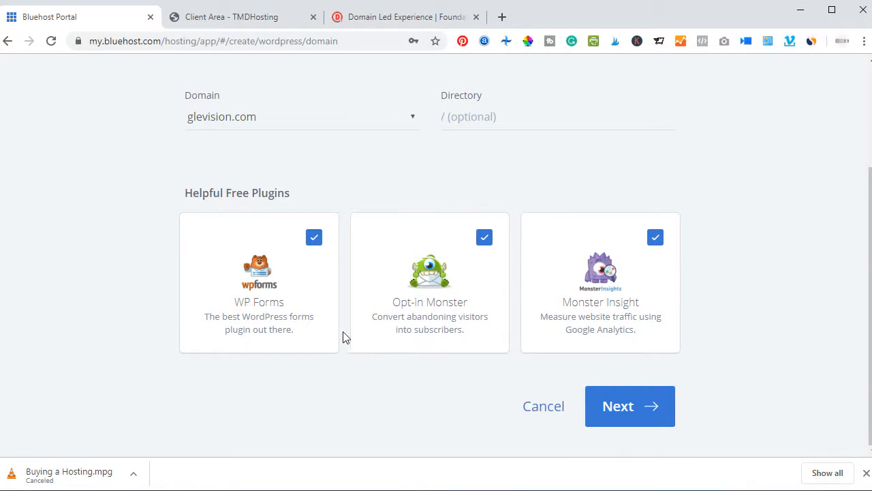
{"action": "scroll", "coordinate": [500, 347], "scroll_direction": "up", "scroll_amount": 2}
{"action": "scroll", "coordinate": [484, 349], "scroll_direction": "down", "scroll_amount": 2}
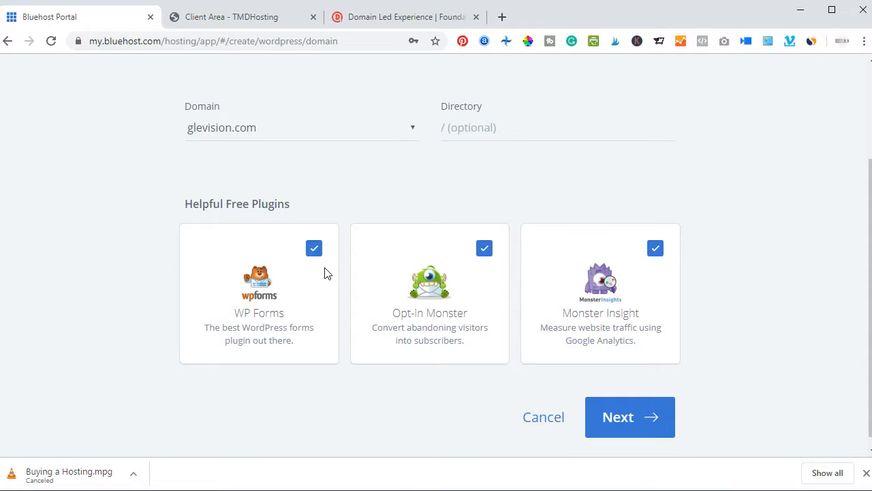
{"action": "scroll", "coordinate": [324, 272], "scroll_direction": "up", "scroll_amount": 2}
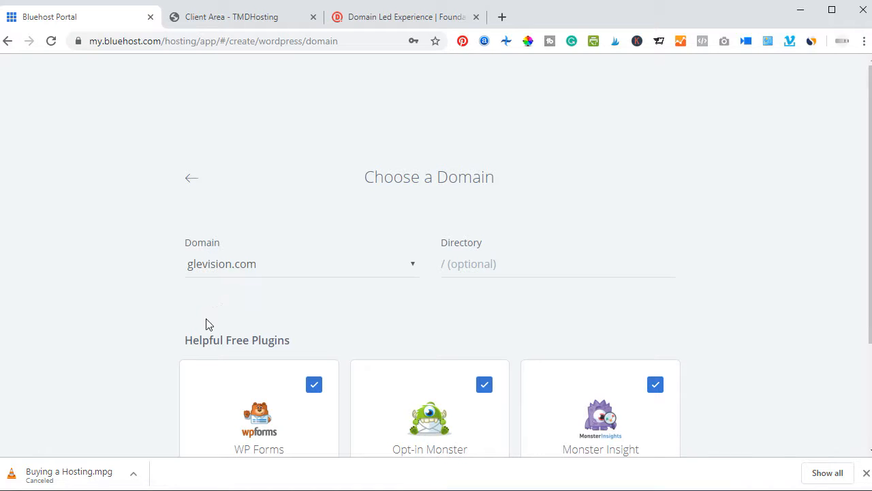
{"action": "scroll", "coordinate": [619, 289], "scroll_direction": "down", "scroll_amount": 2}
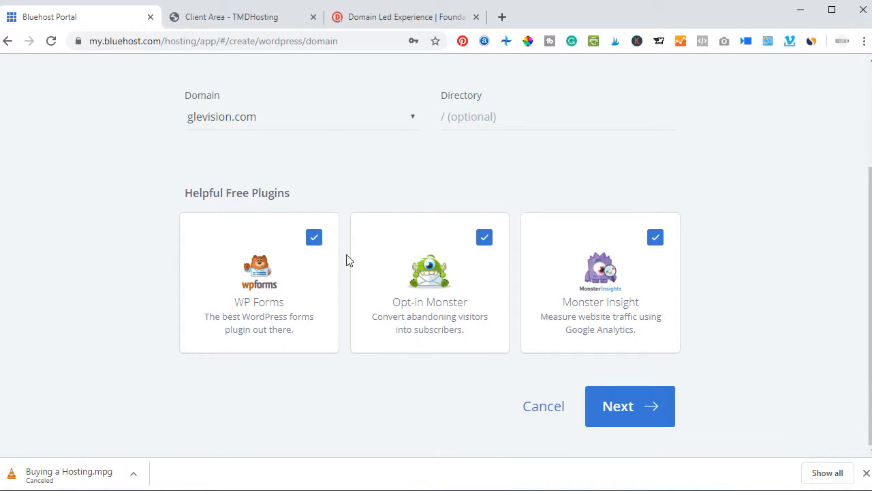
- Switch to the TMDHosting client area and log in to the cPanel of callerszone.com
{"action": "left_click", "coordinate": [249, 17]}
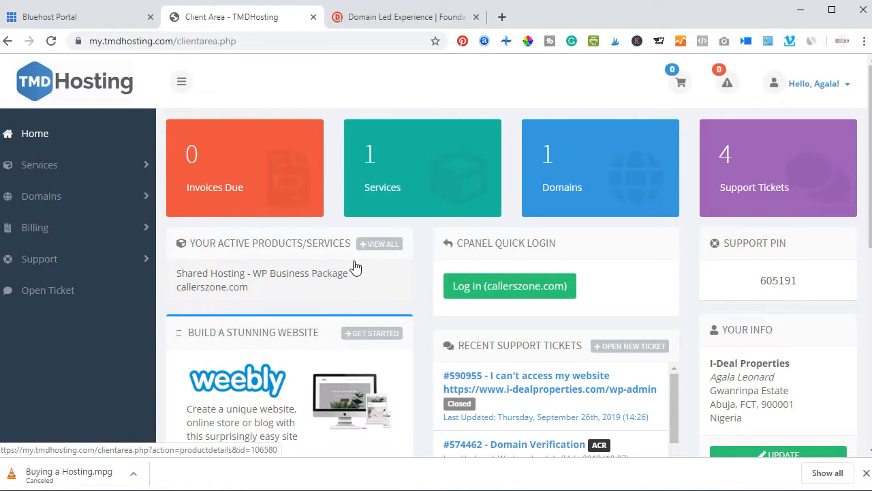
{"action": "left_click", "coordinate": [486, 288]}
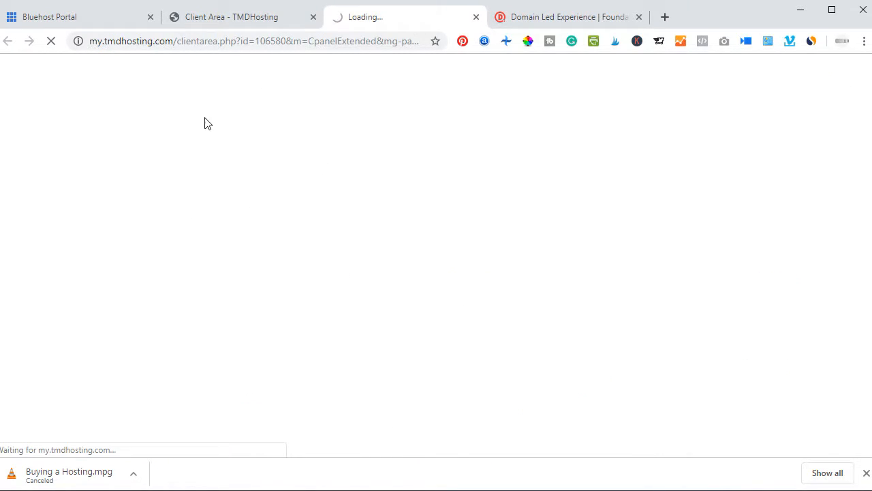
{"action": "left_click", "coordinate": [248, 15]}
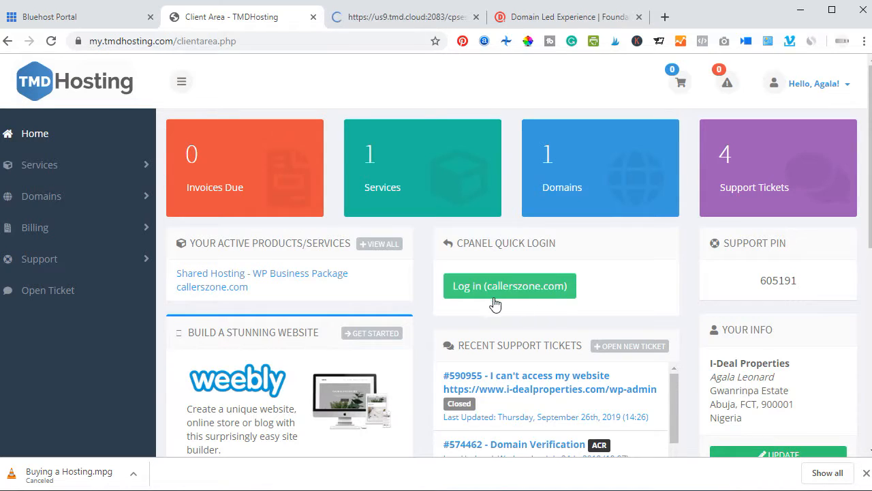
{"action": "left_click", "coordinate": [385, 15]}
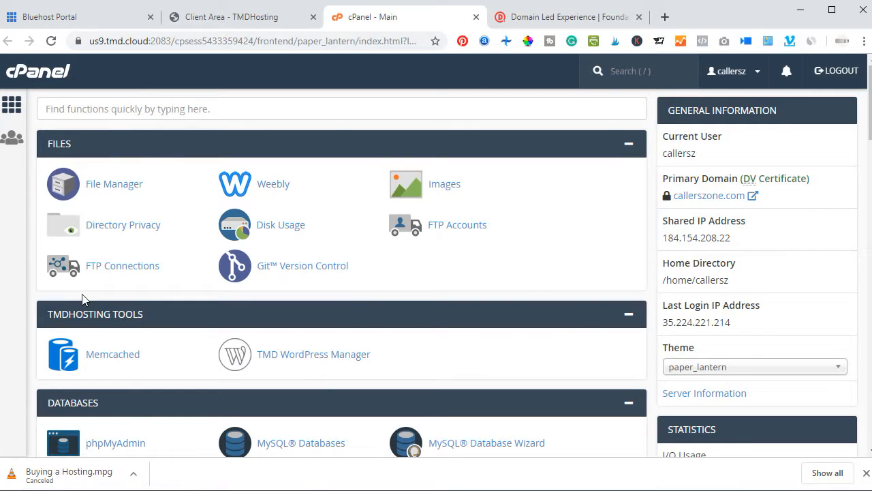
- Open Addon Domains in cPanel and examine the form for creating an addon domain and the list of existing ones
{"action": "scroll", "coordinate": [167, 349], "scroll_direction": "down", "scroll_amount": 2}
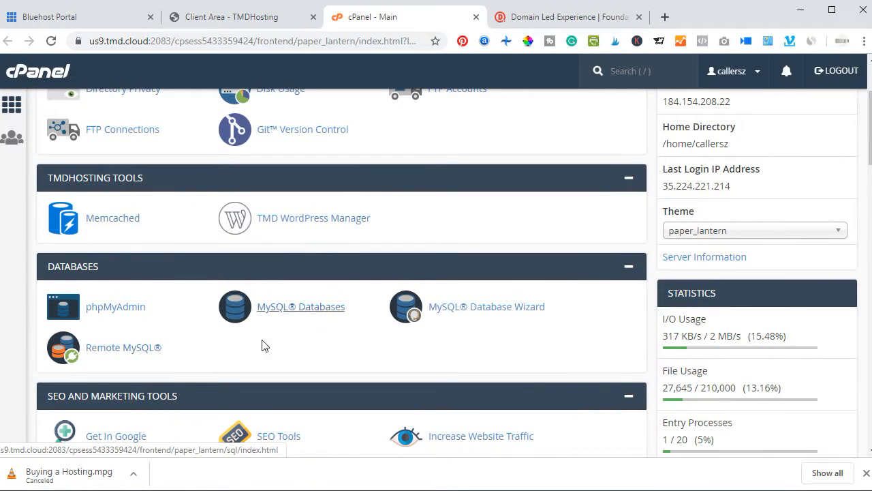
{"action": "scroll", "coordinate": [185, 355], "scroll_direction": "down", "scroll_amount": 3}
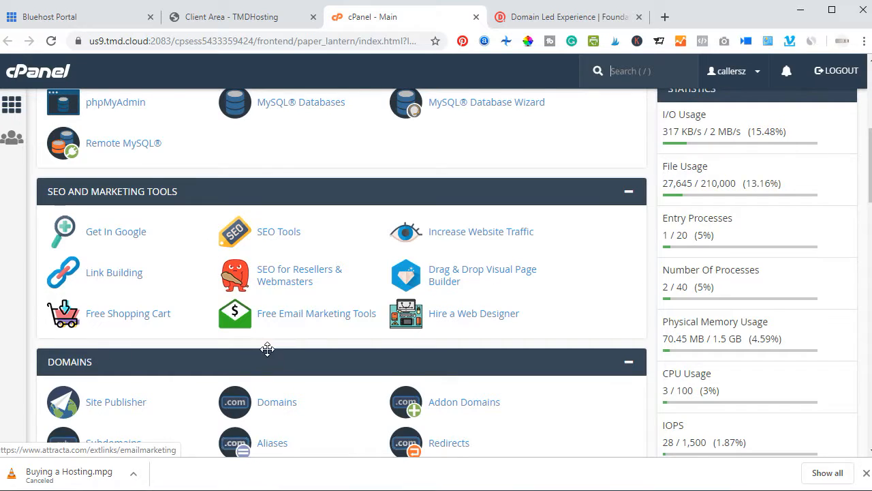
{"action": "scroll", "coordinate": [265, 349], "scroll_direction": "down", "scroll_amount": 3}
{"action": "scroll", "coordinate": [239, 274], "scroll_direction": "down", "scroll_amount": 1}
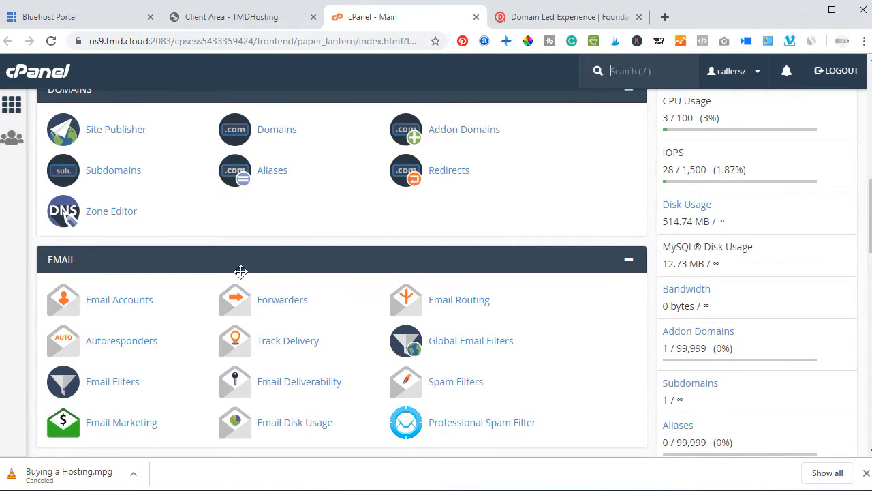
{"action": "scroll", "coordinate": [278, 289], "scroll_direction": "up", "scroll_amount": 1}
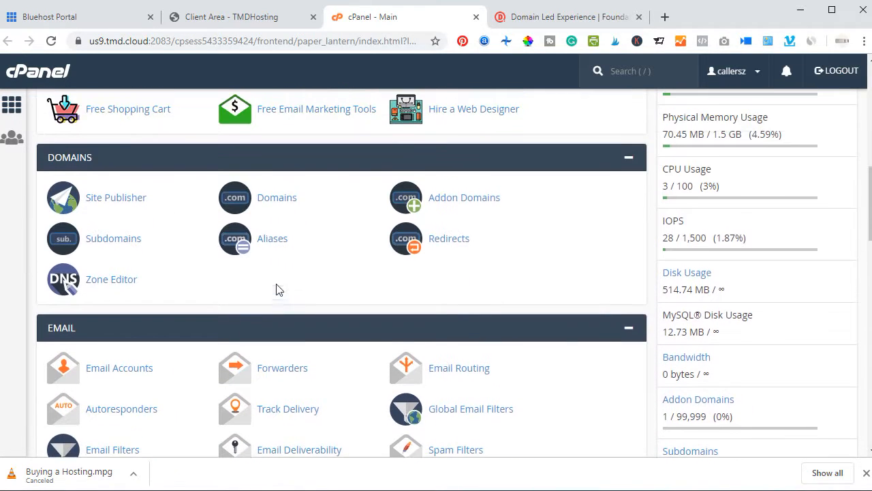
{"action": "left_click", "coordinate": [465, 203]}
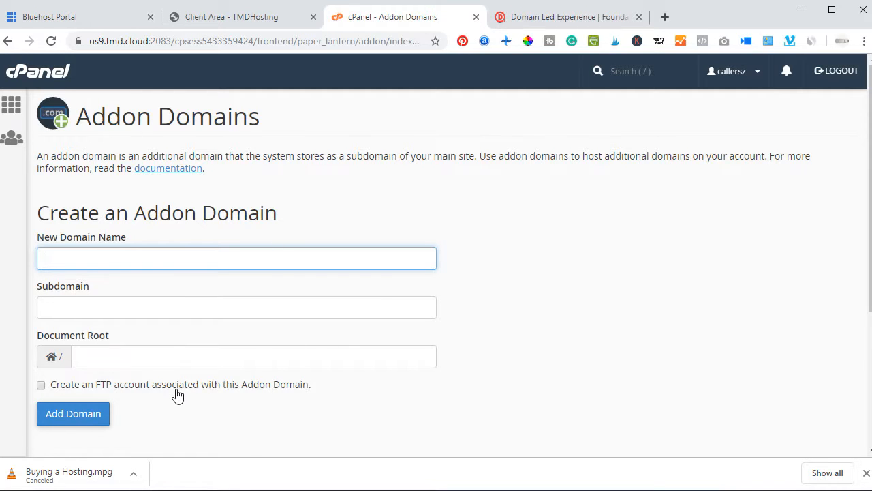
{"action": "scroll", "coordinate": [177, 395], "scroll_direction": "down", "scroll_amount": 2}
{"action": "scroll", "coordinate": [196, 338], "scroll_direction": "down", "scroll_amount": 2}
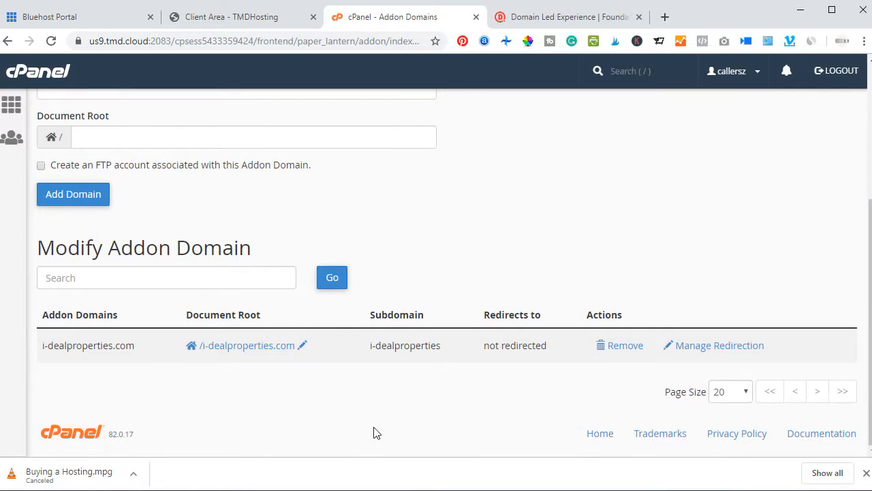
{"action": "scroll", "coordinate": [196, 366], "scroll_direction": "up", "scroll_amount": 3}
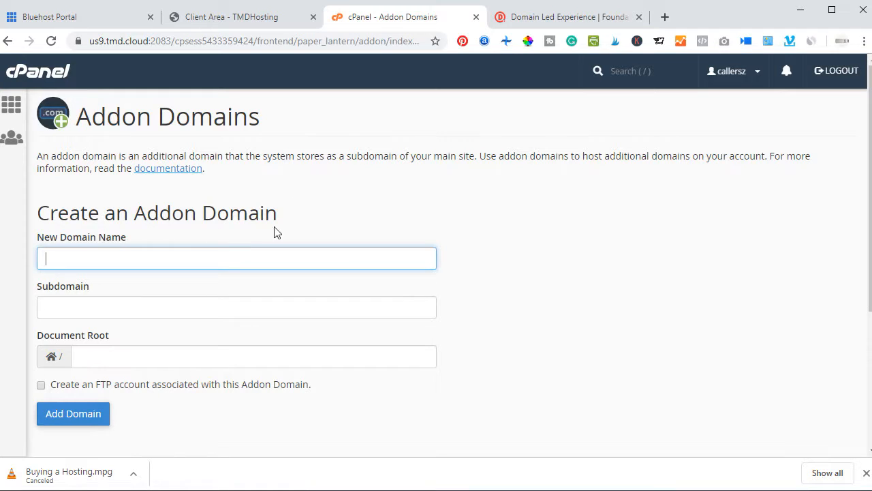
- Return to the cPanel home page and open WordPress in the Softaculous Apps Installer
{"action": "left_click", "coordinate": [27, 73]}
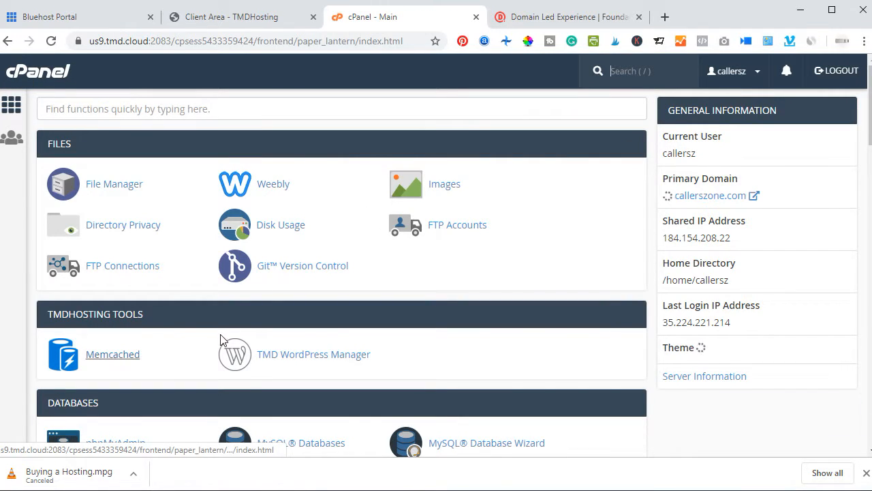
{"action": "scroll", "coordinate": [189, 363], "scroll_direction": "down", "scroll_amount": 7}
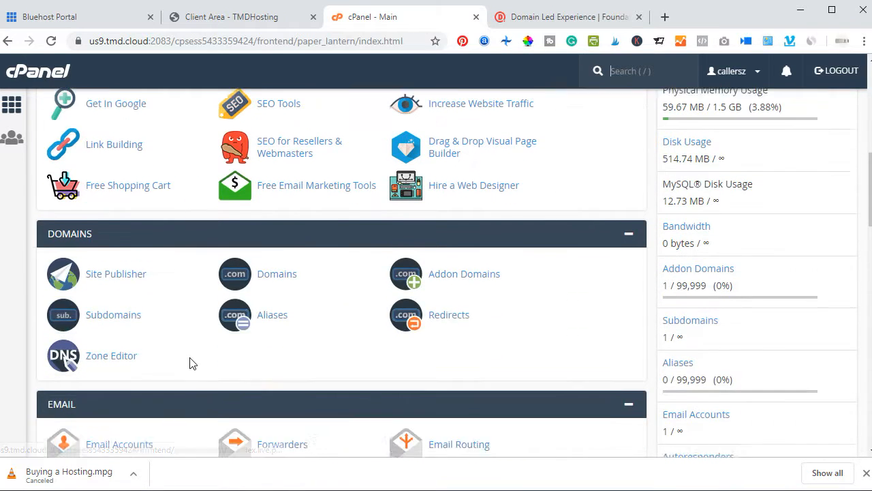
{"action": "scroll", "coordinate": [191, 365], "scroll_direction": "down", "scroll_amount": 11}
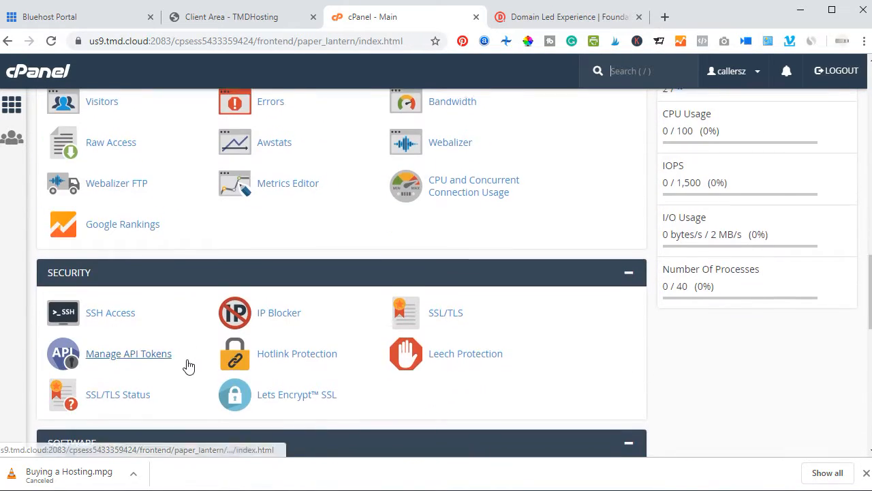
{"action": "scroll", "coordinate": [163, 383], "scroll_direction": "down", "scroll_amount": 5}
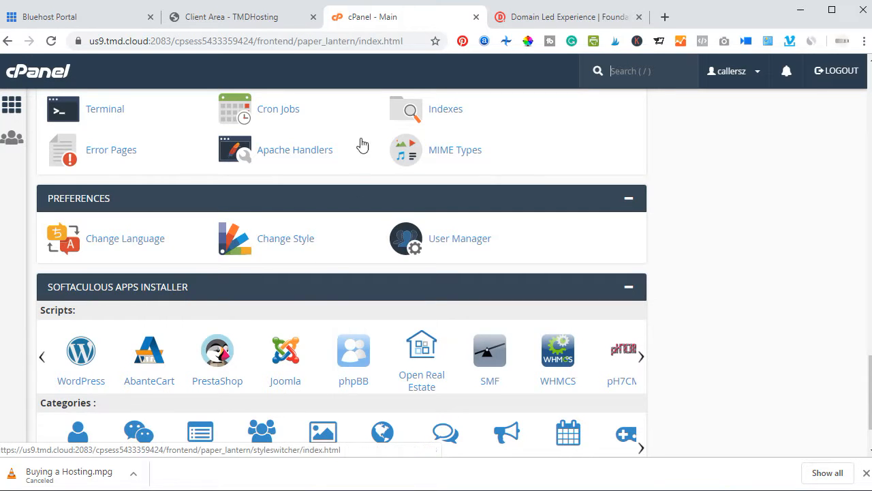
{"action": "scroll", "coordinate": [298, 203], "scroll_direction": "up", "scroll_amount": 1}
{"action": "scroll", "coordinate": [299, 202], "scroll_direction": "up", "scroll_amount": 4}
{"action": "scroll", "coordinate": [297, 201], "scroll_direction": "down", "scroll_amount": 6}
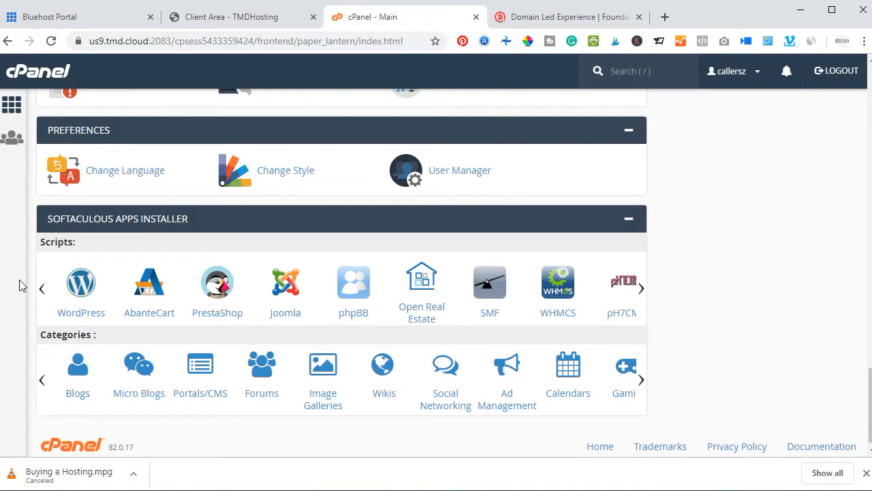
{"action": "left_click", "coordinate": [90, 287]}
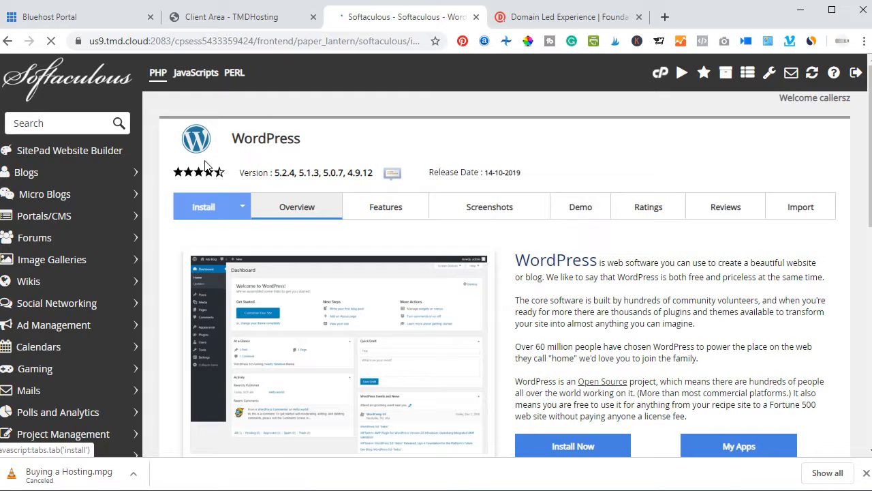
- Examine the Softaculous WordPress overview, including its description, space requirements, current installations and related scripts
{"action": "scroll", "coordinate": [249, 288], "scroll_direction": "down", "scroll_amount": 2}
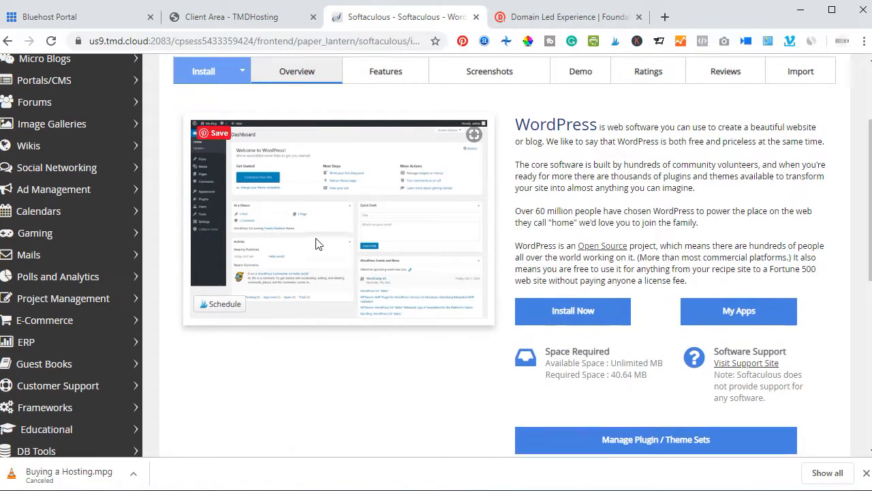
{"action": "scroll", "coordinate": [316, 243], "scroll_direction": "up", "scroll_amount": 2}
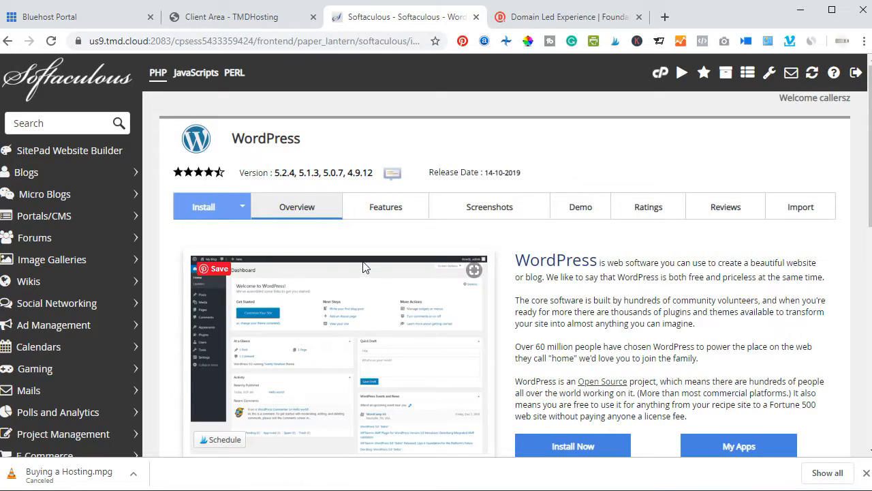
{"action": "scroll", "coordinate": [368, 225], "scroll_direction": "down", "scroll_amount": 1}
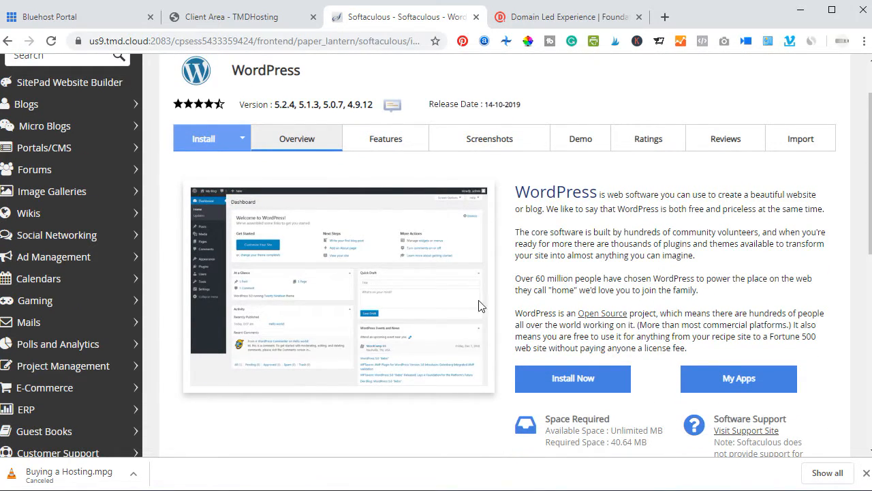
{"action": "scroll", "coordinate": [498, 244], "scroll_direction": "down", "scroll_amount": 4}
{"action": "scroll", "coordinate": [401, 360], "scroll_direction": "up", "scroll_amount": 4}
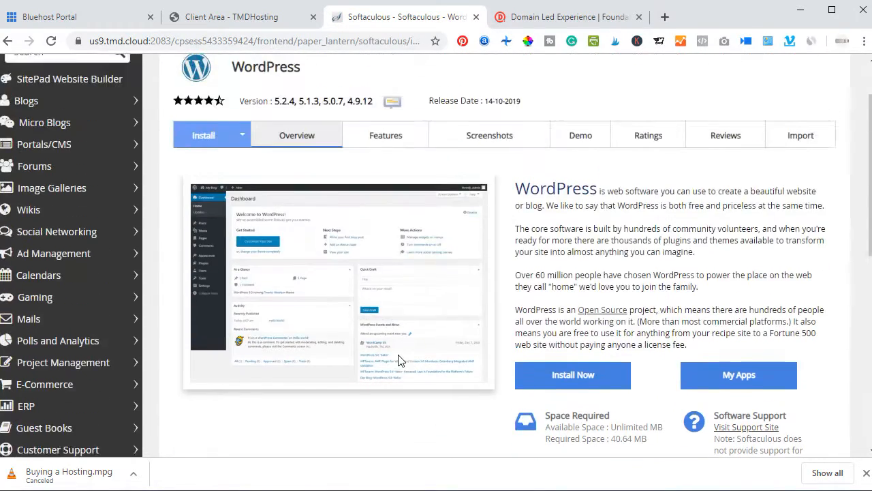
{"action": "scroll", "coordinate": [411, 371], "scroll_direction": "up", "scroll_amount": 1}
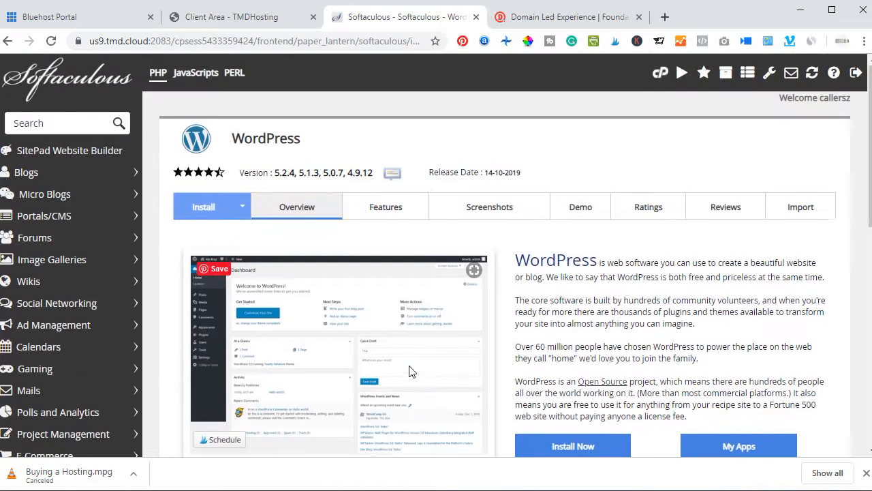
{"action": "scroll", "coordinate": [388, 307], "scroll_direction": "down", "scroll_amount": 4}
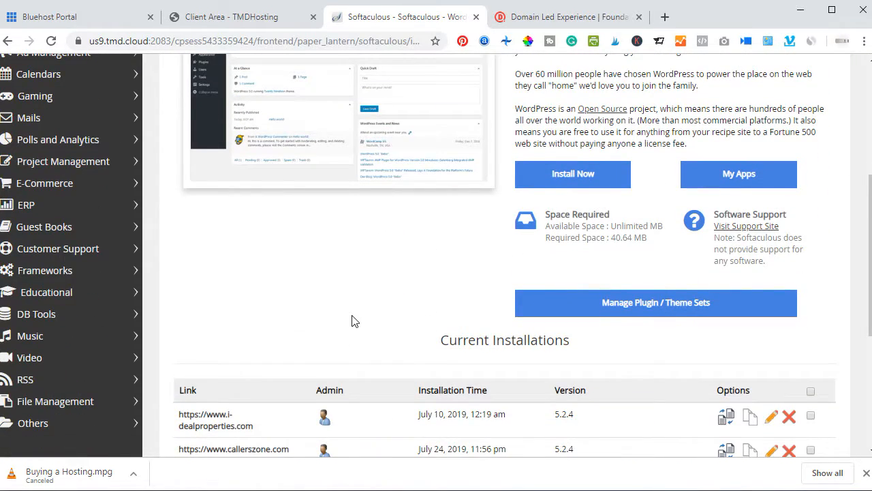
{"action": "scroll", "coordinate": [353, 320], "scroll_direction": "down", "scroll_amount": 4}
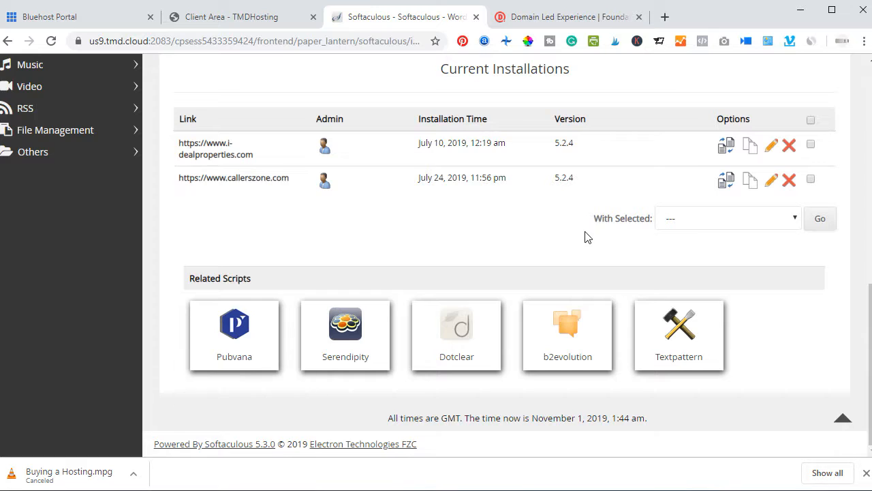
{"action": "scroll", "coordinate": [470, 266], "scroll_direction": "up", "scroll_amount": 8}
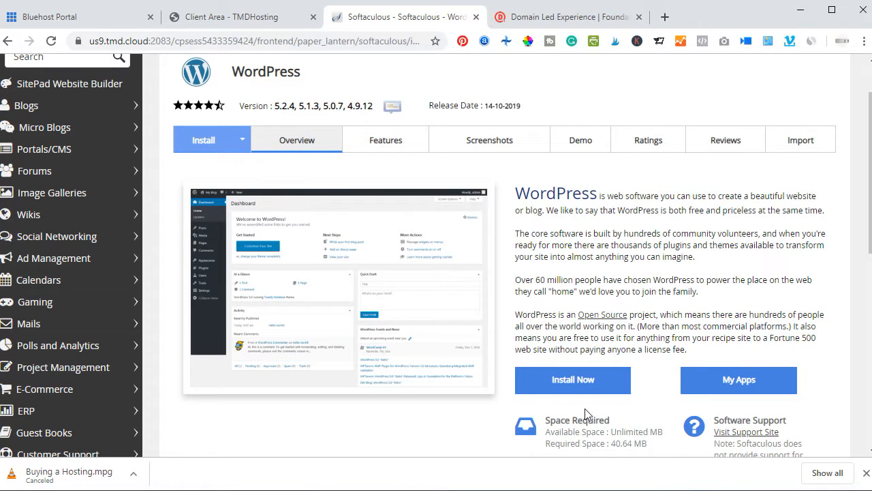
{"action": "left_click", "coordinate": [590, 392]}
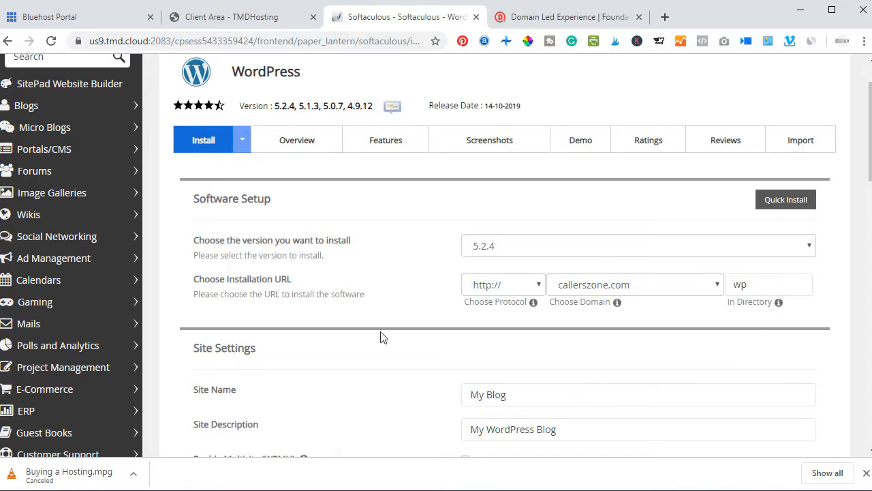
{"action": "left_click", "coordinate": [794, 249]}
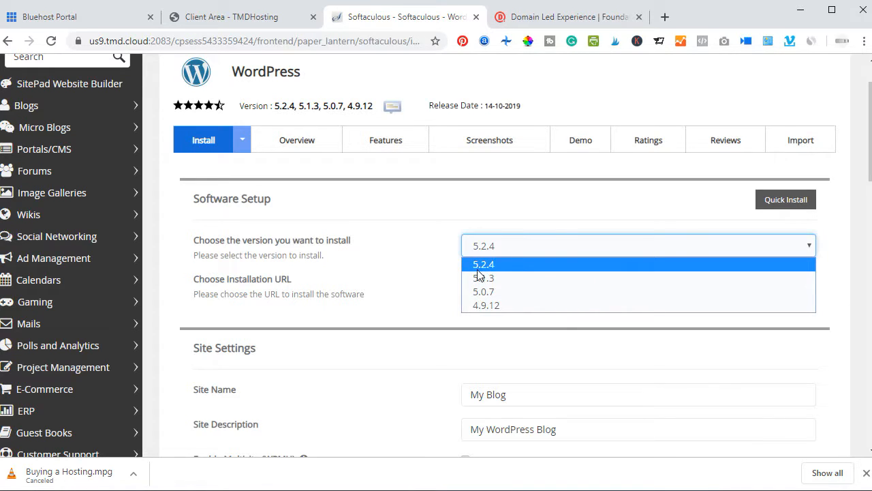
{"action": "left_click", "coordinate": [553, 264]}
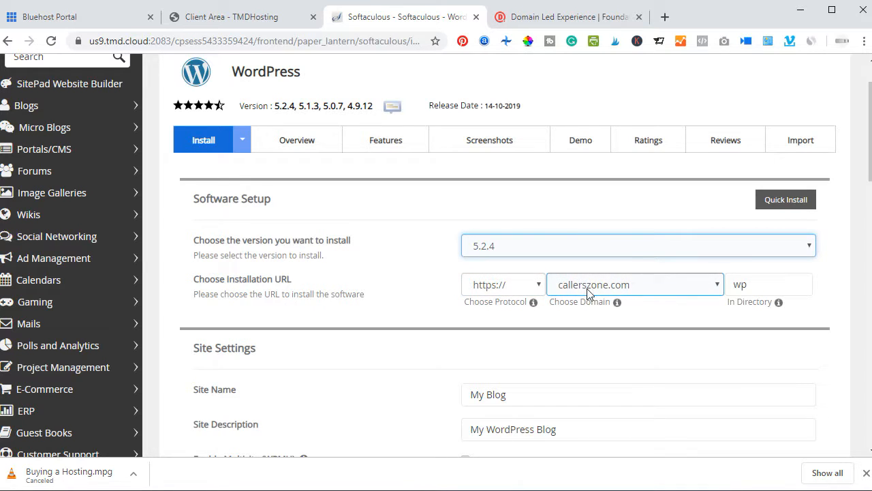
- Check the available installation domains, keep callerszone.com, and clear the installation directory so it is empty
{"action": "left_click", "coordinate": [716, 288]}
{"action": "left_click", "coordinate": [716, 288]}
{"action": "left_click", "coordinate": [716, 288]}
{"action": "left_click", "coordinate": [716, 289]}
{"action": "left_click", "coordinate": [750, 284]}
{"action": "left_click_drag", "start_coordinate": [756, 285], "coordinate": [730, 286]}
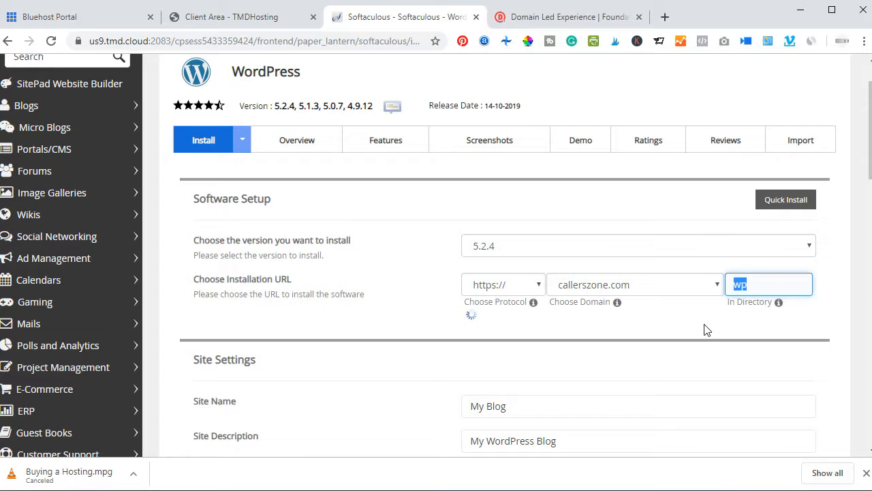
{"action": "key", "text": "BackSpace"}
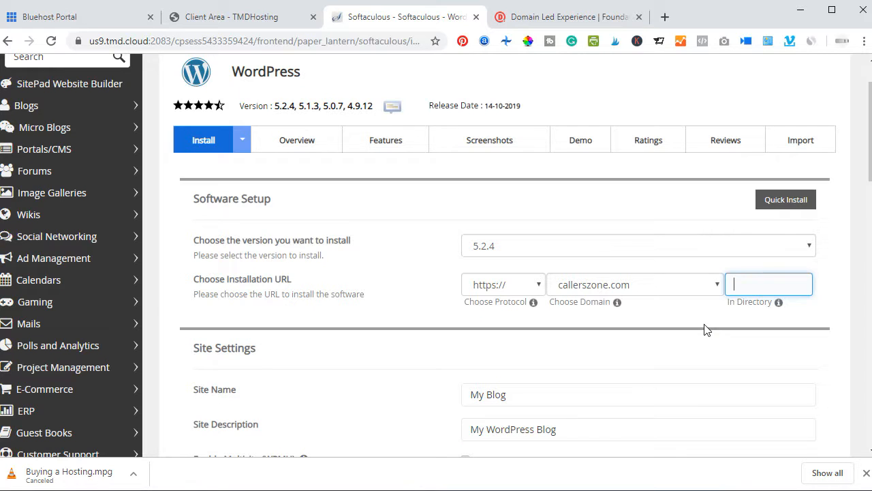
{"action": "left_click", "coordinate": [473, 338]}
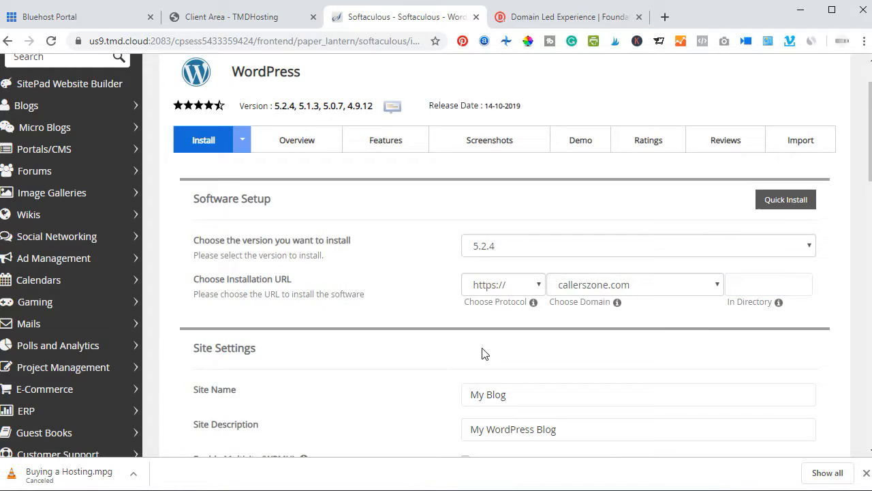
- Review the Site Settings fields for the site name, site description and the Enable Multisite option
{"action": "scroll", "coordinate": [483, 353], "scroll_direction": "down", "scroll_amount": 1}
{"action": "left_click", "coordinate": [553, 329]}
{"action": "scroll", "coordinate": [556, 330], "scroll_direction": "down", "scroll_amount": 1}
{"action": "left_click", "coordinate": [550, 337]}
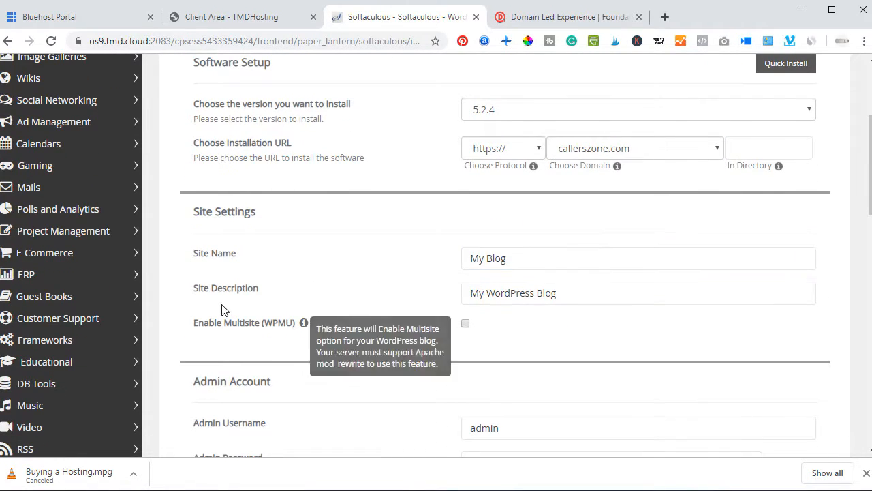
{"action": "left_click", "coordinate": [578, 297]}
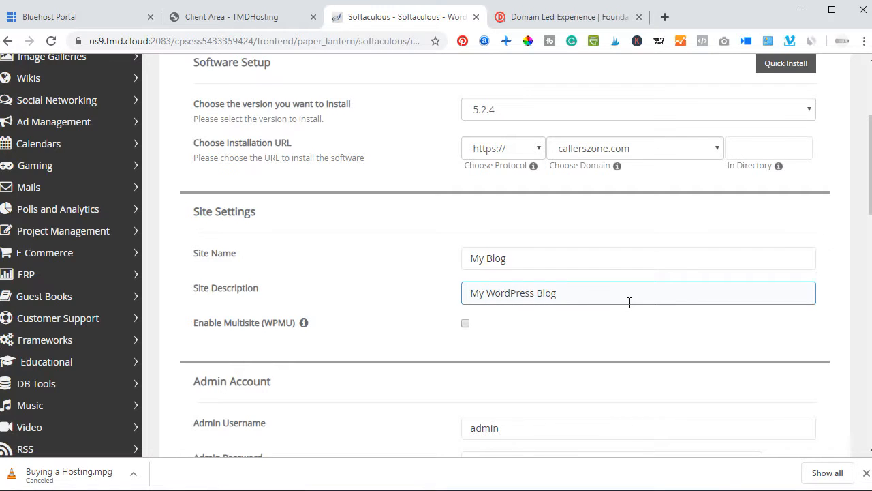
{"action": "scroll", "coordinate": [627, 306], "scroll_direction": "down", "scroll_amount": 2}
{"action": "left_click", "coordinate": [218, 198]}
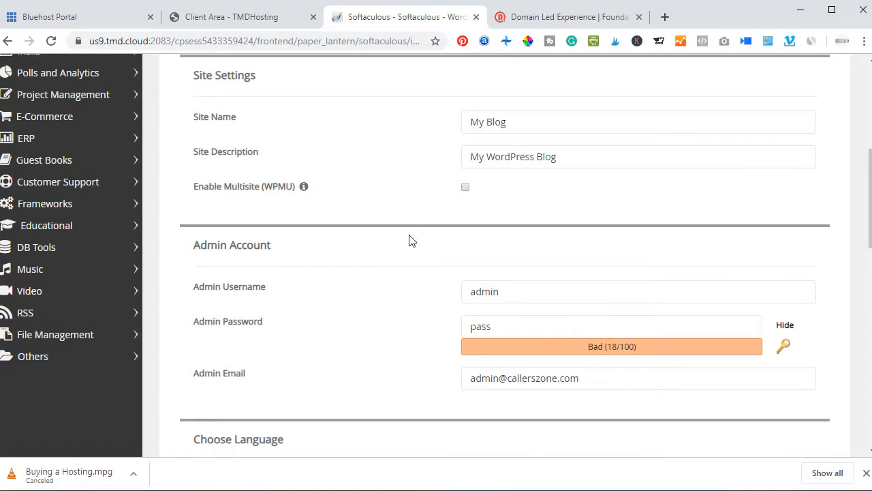
- Review the admin account fields and generate a strong random Admin Password for the WordPress installation
{"action": "scroll", "coordinate": [267, 289], "scroll_direction": "down", "scroll_amount": 2}
{"action": "left_click", "coordinate": [495, 149]}
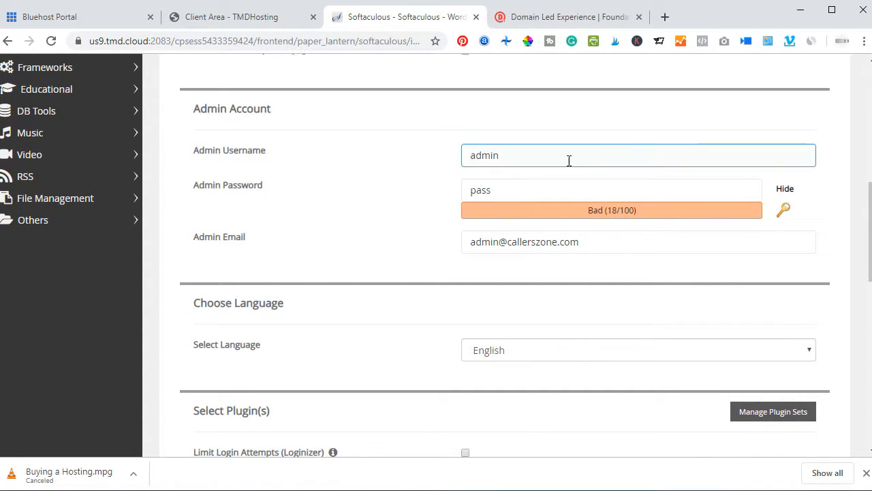
{"action": "left_click", "coordinate": [380, 223]}
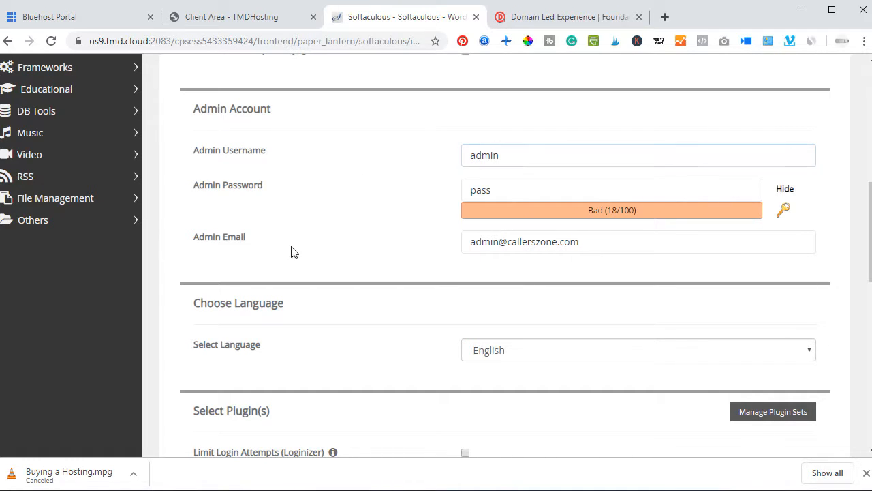
{"action": "left_click", "coordinate": [529, 155]}
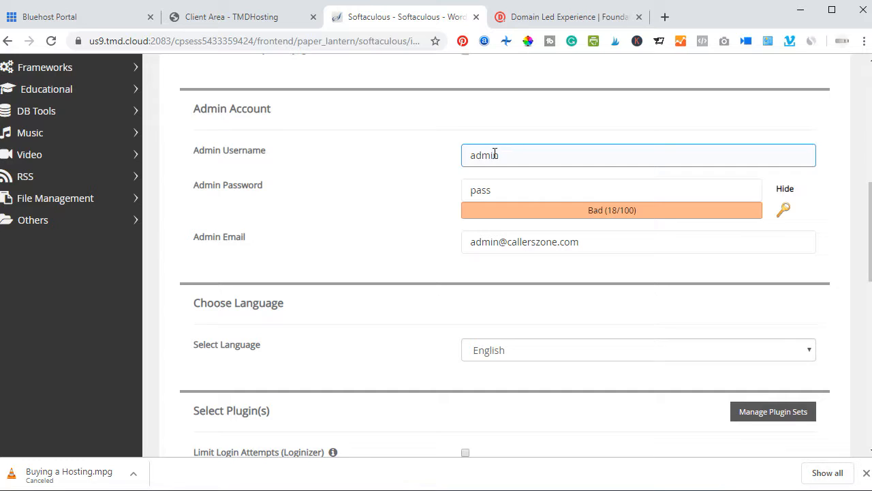
{"action": "left_click", "coordinate": [297, 214]}
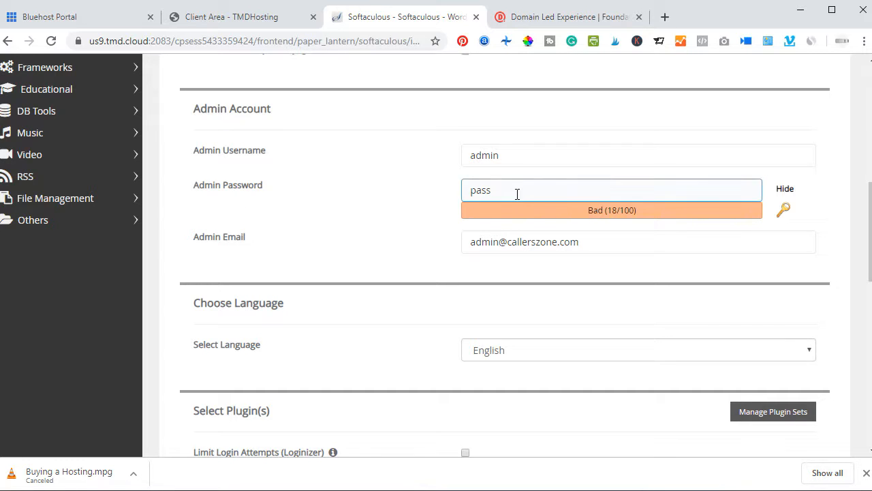
{"action": "left_click", "coordinate": [784, 212]}
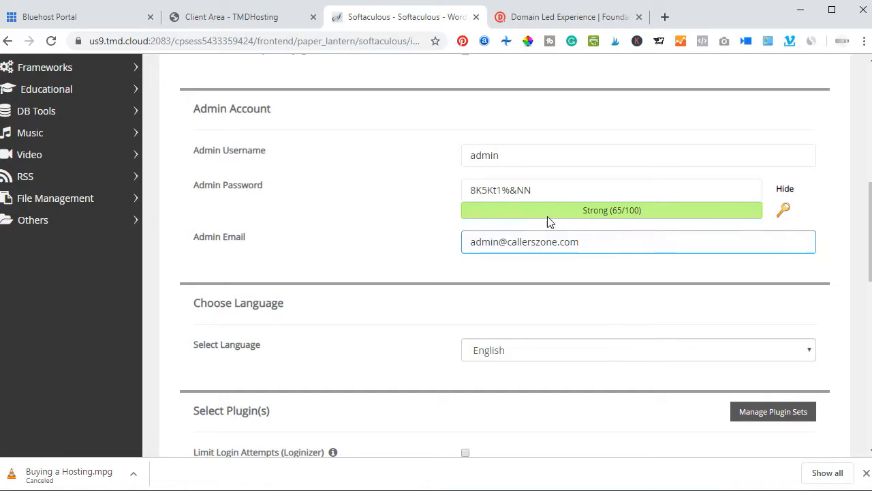
{"action": "left_click", "coordinate": [488, 184]}
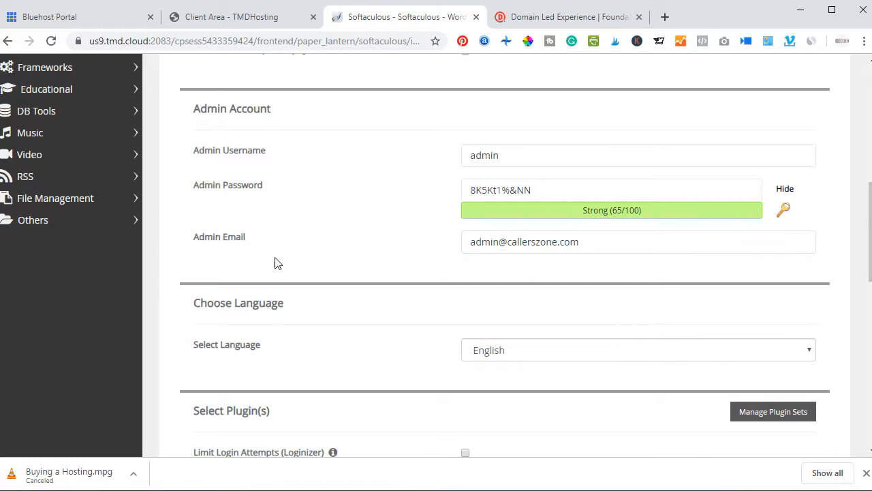
- Examine the remaining installation options: language, plugins, advanced options, optional themes and the field for emailing installation details
{"action": "scroll", "coordinate": [531, 296], "scroll_direction": "down", "scroll_amount": 1}
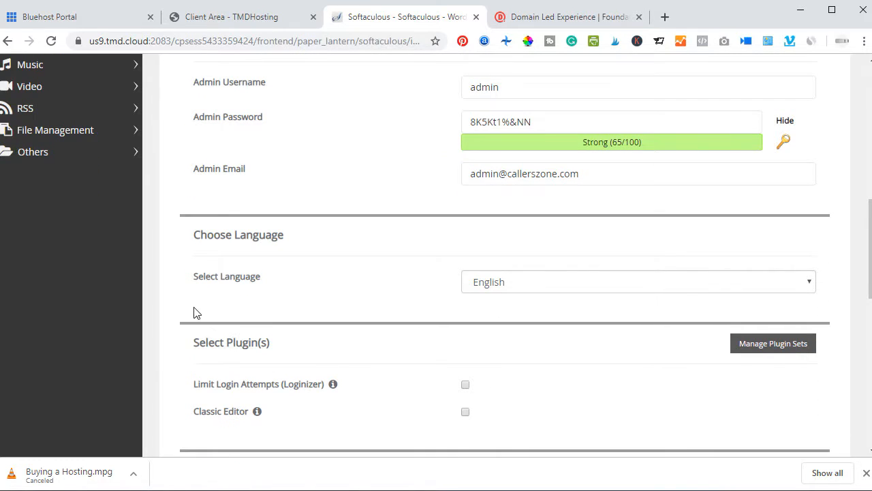
{"action": "scroll", "coordinate": [556, 302], "scroll_direction": "down", "scroll_amount": 2}
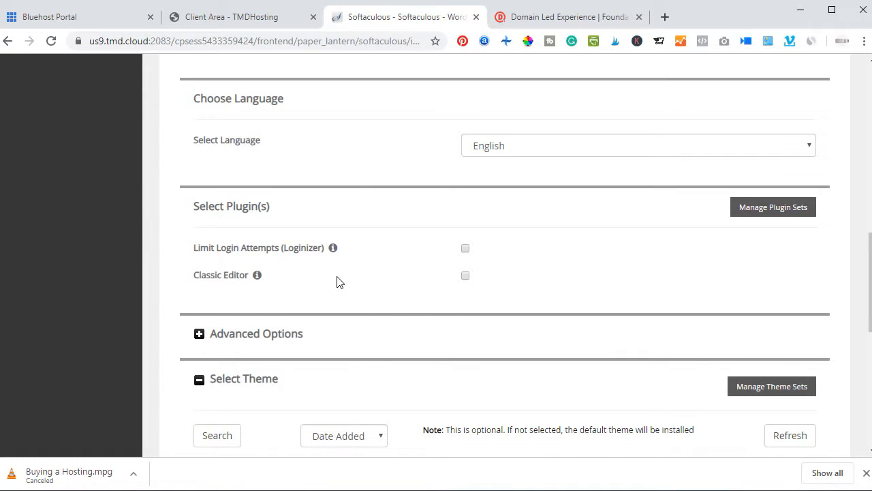
{"action": "scroll", "coordinate": [340, 282], "scroll_direction": "down", "scroll_amount": 1}
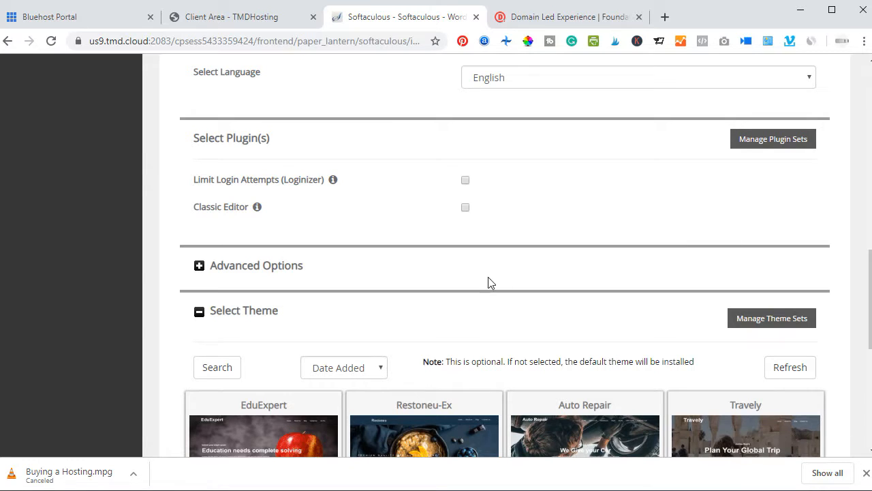
{"action": "scroll", "coordinate": [525, 307], "scroll_direction": "down", "scroll_amount": 2}
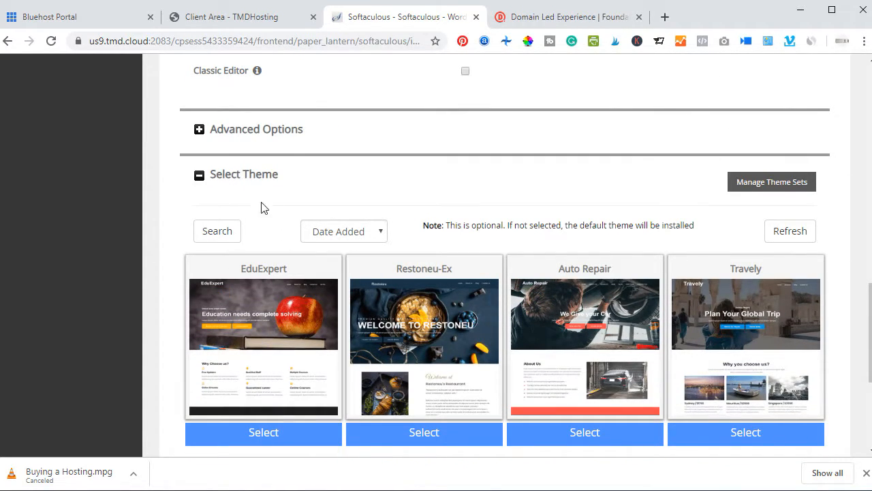
{"action": "scroll", "coordinate": [565, 339], "scroll_direction": "down", "scroll_amount": 3}
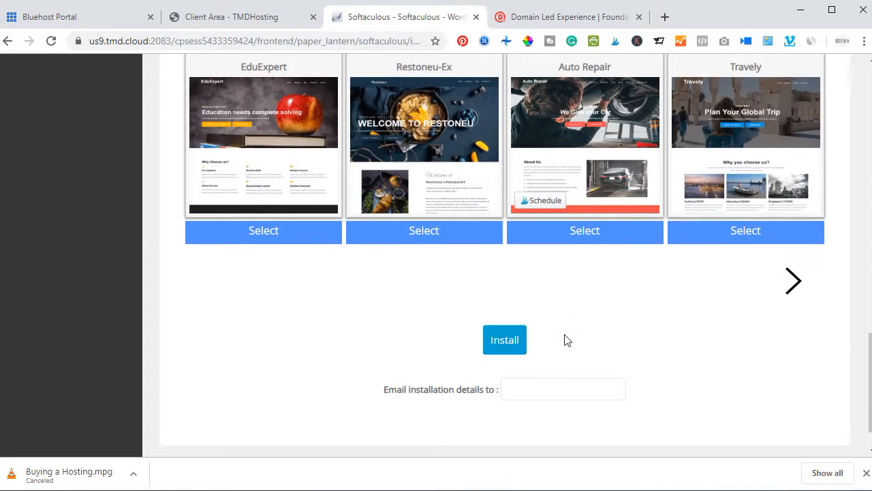
{"action": "scroll", "coordinate": [431, 248], "scroll_direction": "up", "scroll_amount": 5}
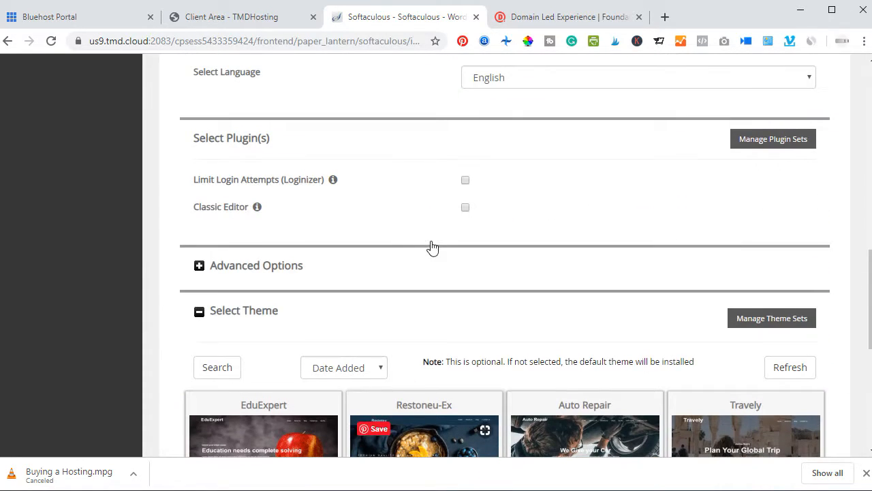
{"action": "scroll", "coordinate": [580, 233], "scroll_direction": "down", "scroll_amount": 3}
{"action": "scroll", "coordinate": [537, 252], "scroll_direction": "down", "scroll_amount": 2}
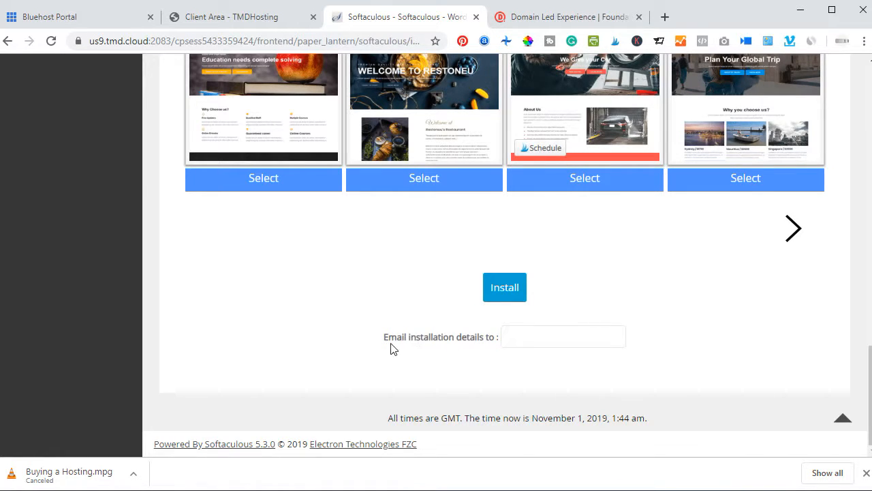
{"action": "left_click", "coordinate": [526, 335]}
{"action": "scroll", "coordinate": [314, 242], "scroll_direction": "up", "scroll_amount": 3}
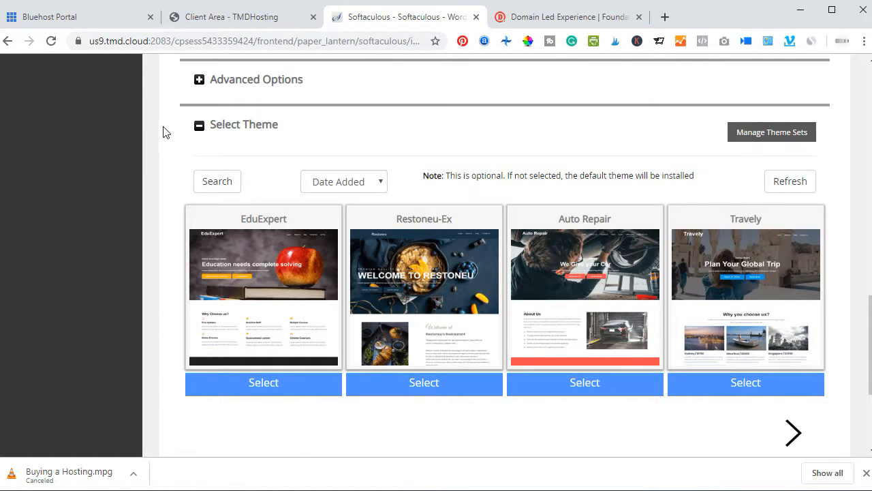
{"action": "scroll", "coordinate": [331, 138], "scroll_direction": "up", "scroll_amount": 15}
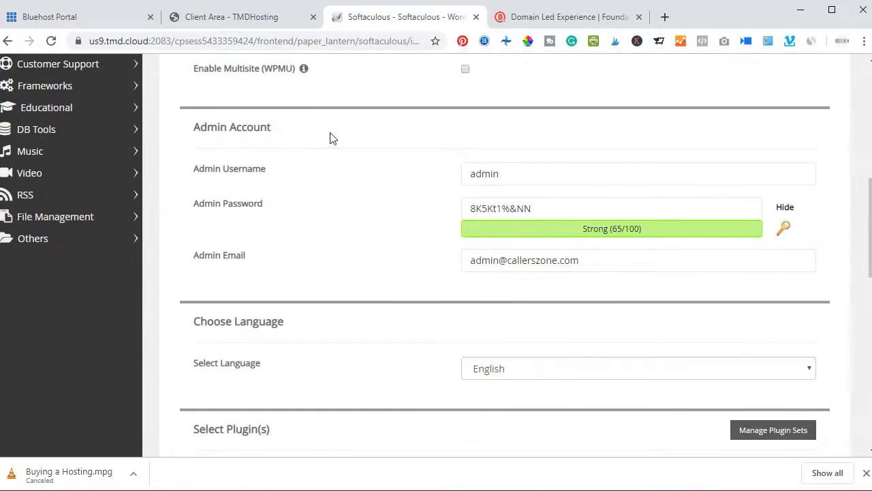